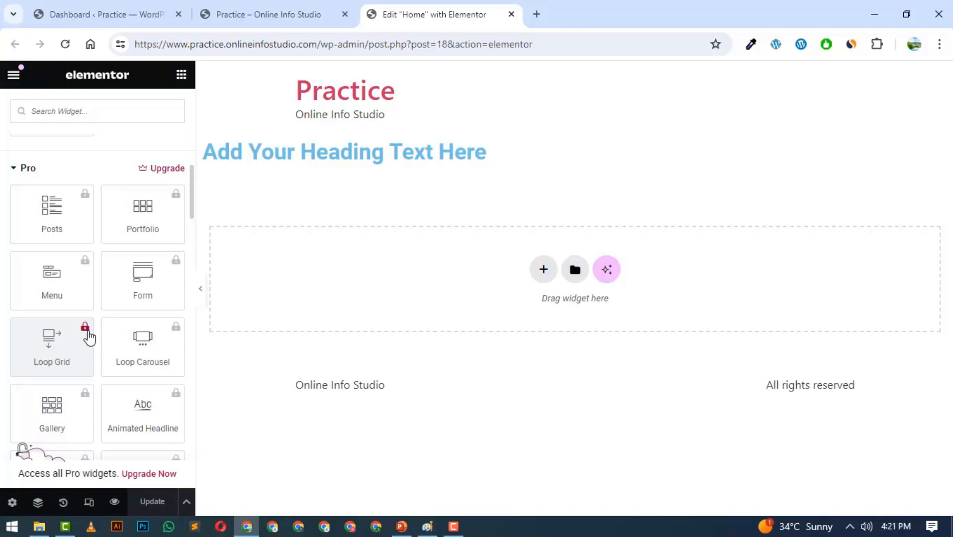
# Step: Review the available widget categories, including Basic, Pro and General, and expand the WordPress category to examine its widgets
pyautogui.scroll(3, 99, 294)
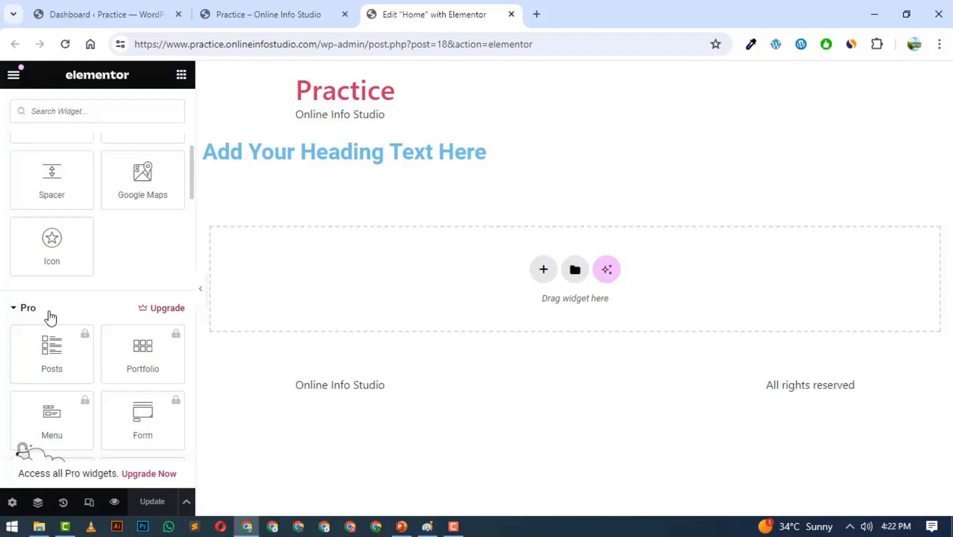
pyautogui.scroll(7, 51, 318)
pyautogui.scroll(-9, 51, 318)
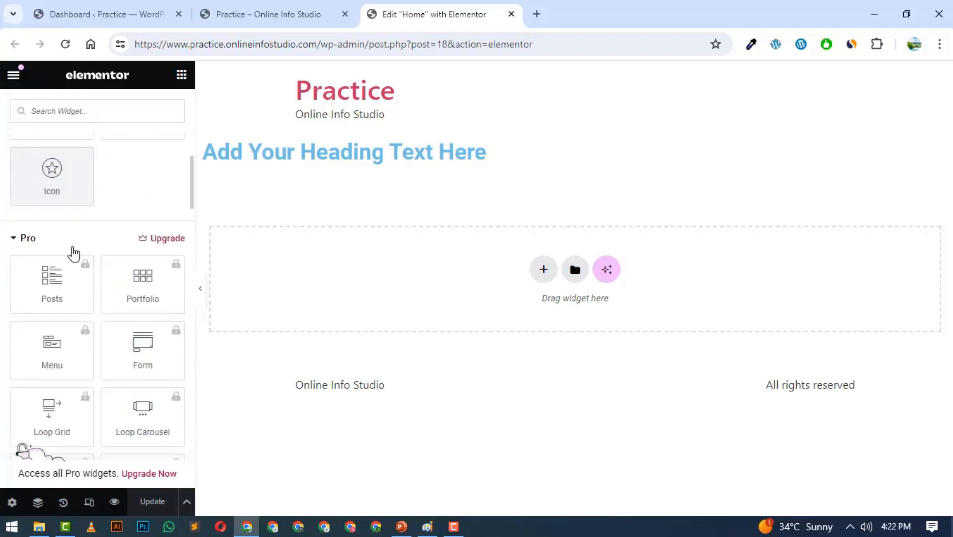
pyautogui.scroll(-15, 73, 254)
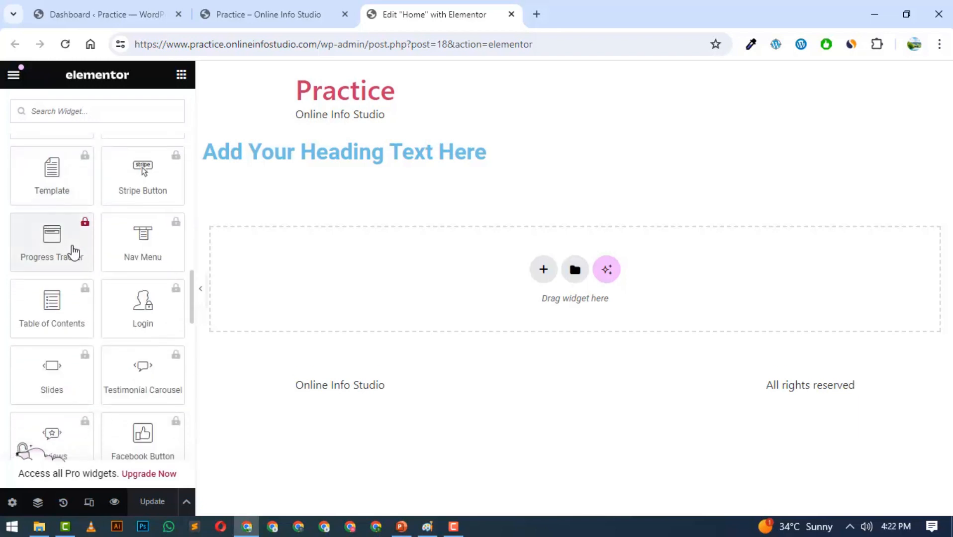
pyautogui.scroll(-1, 73, 254)
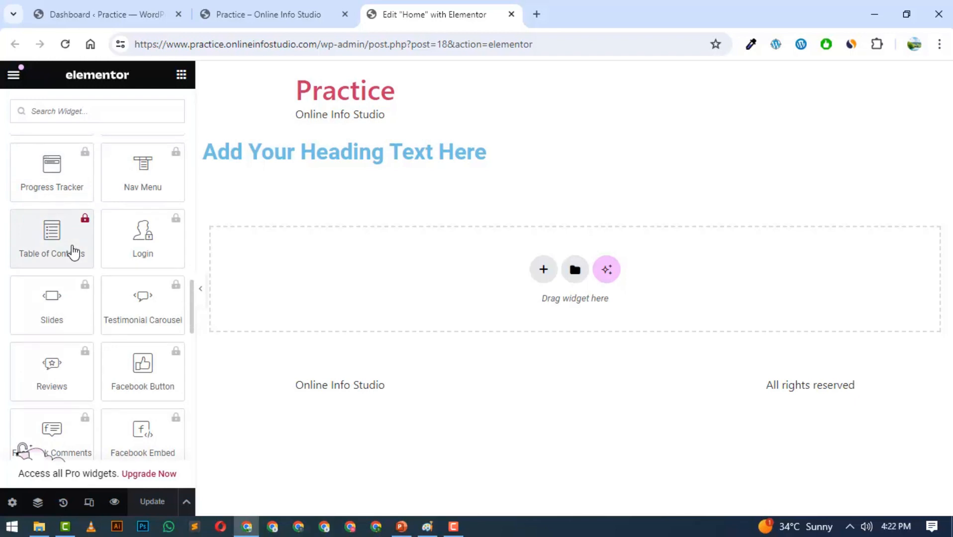
pyautogui.scroll(-3, 73, 254)
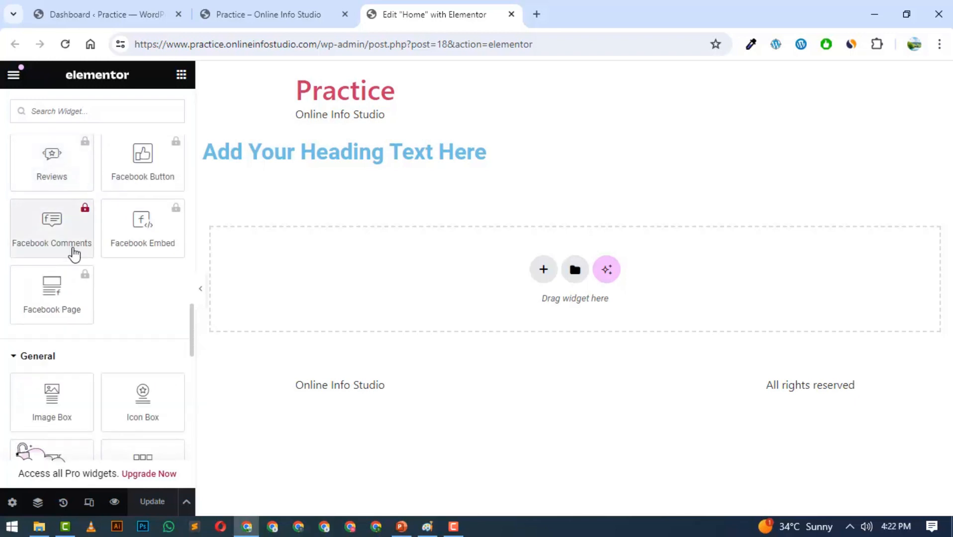
pyautogui.scroll(-2, 72, 251)
pyautogui.scroll(-10, 23, 232)
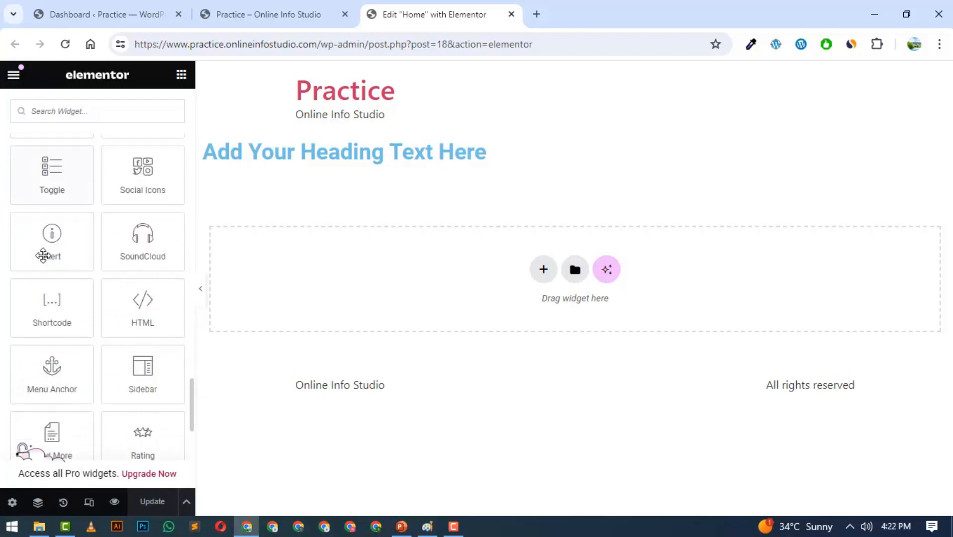
pyautogui.scroll(-5, 65, 259)
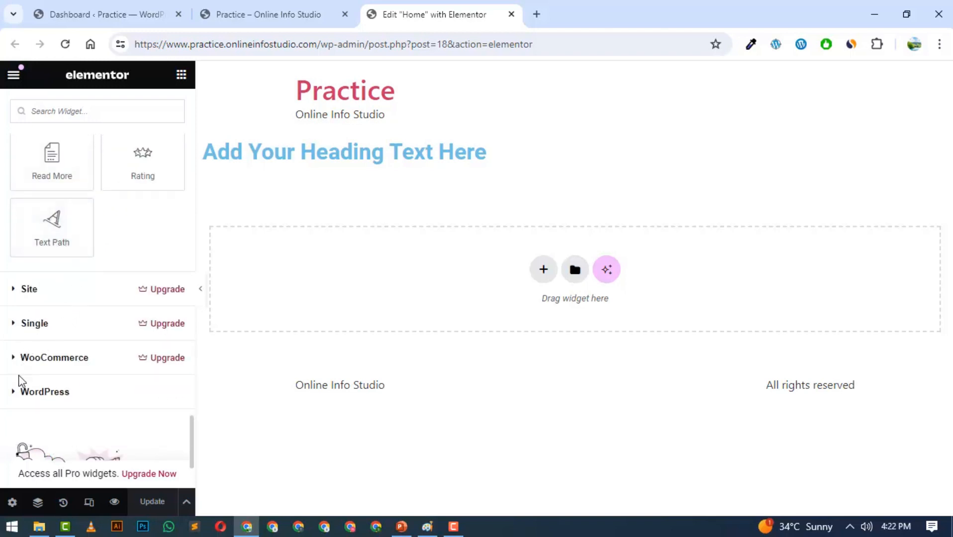
pyautogui.click(16, 393)
pyautogui.scroll(-6, 68, 326)
pyautogui.scroll(8, 68, 325)
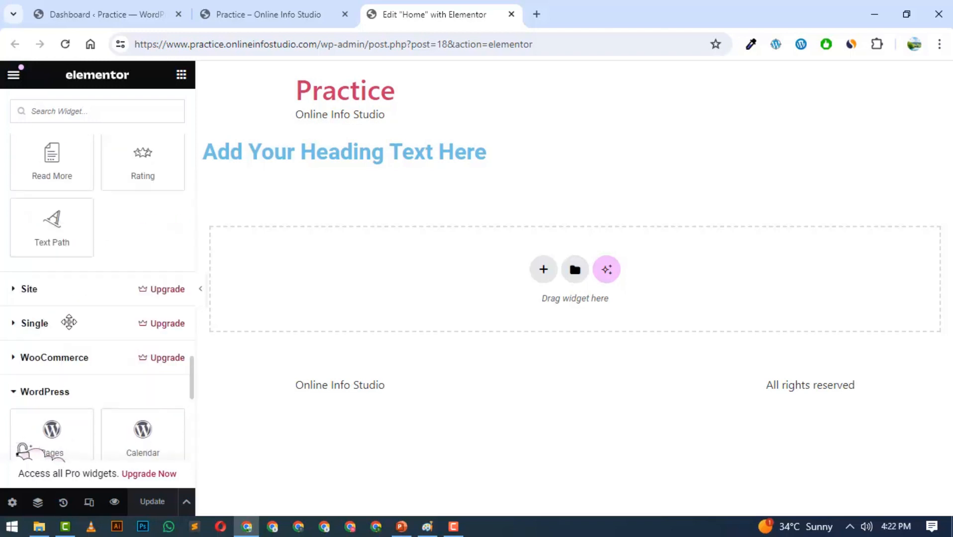
pyautogui.scroll(15, 71, 330)
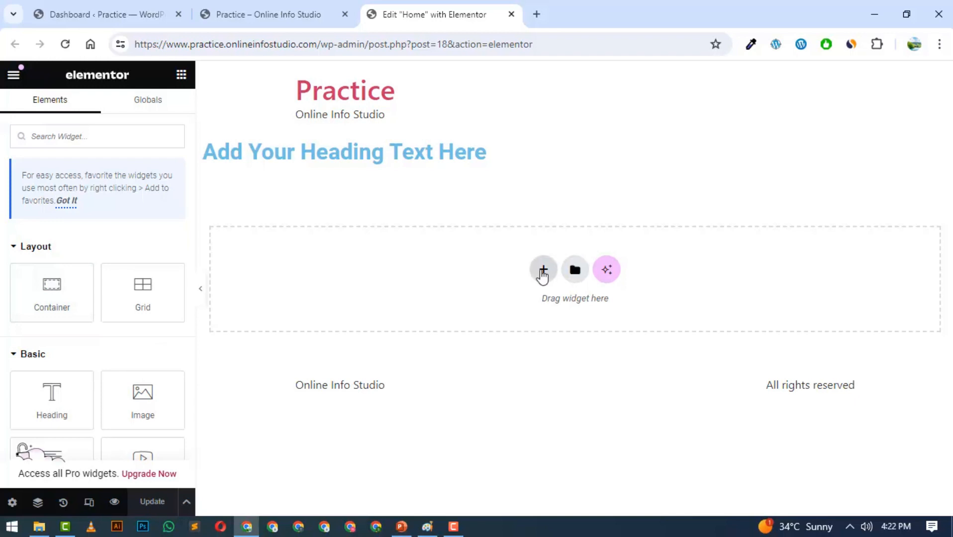
# Step: Bring up the layout choice for a new container, and in Paint draw a row of four grey rectangles about 180 px wide
pyautogui.click(543, 271)
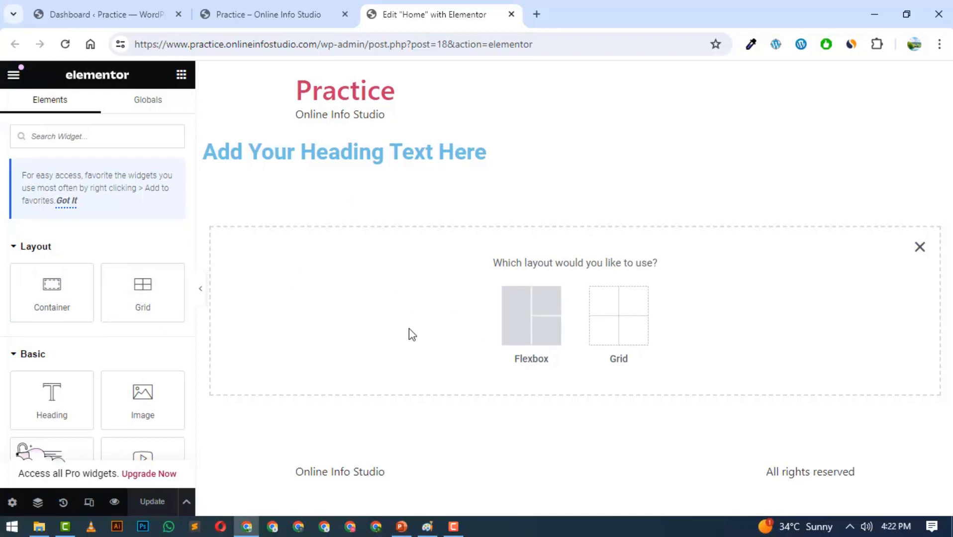
pyautogui.click(428, 527)
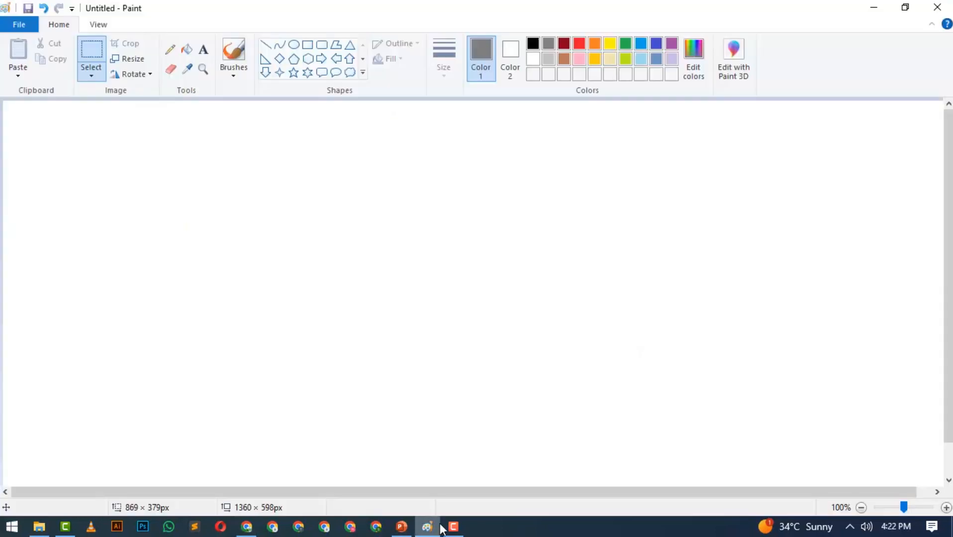
pyautogui.click(307, 44)
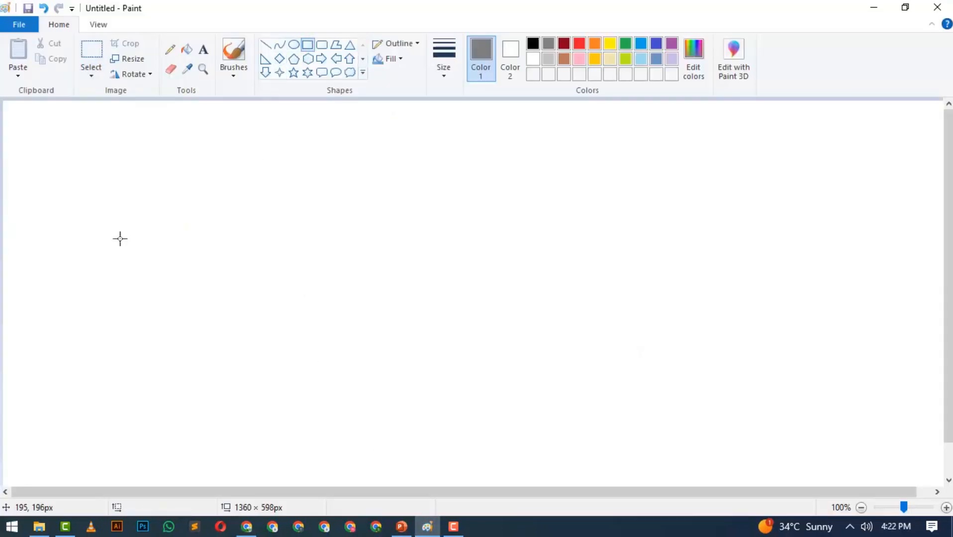
pyautogui.moveTo(127, 196); pyautogui.dragTo(251, 324)
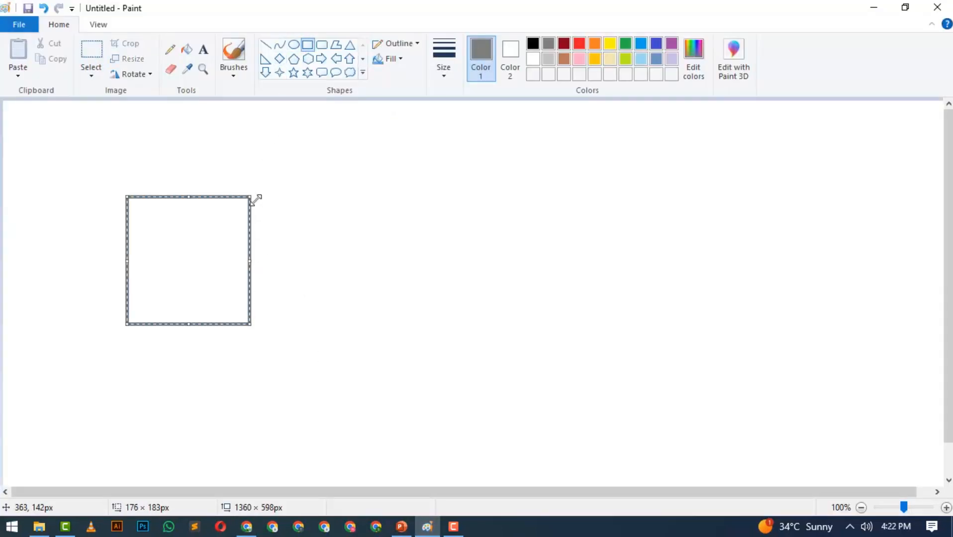
pyautogui.click(310, 47)
pyautogui.moveTo(256, 197); pyautogui.dragTo(390, 325)
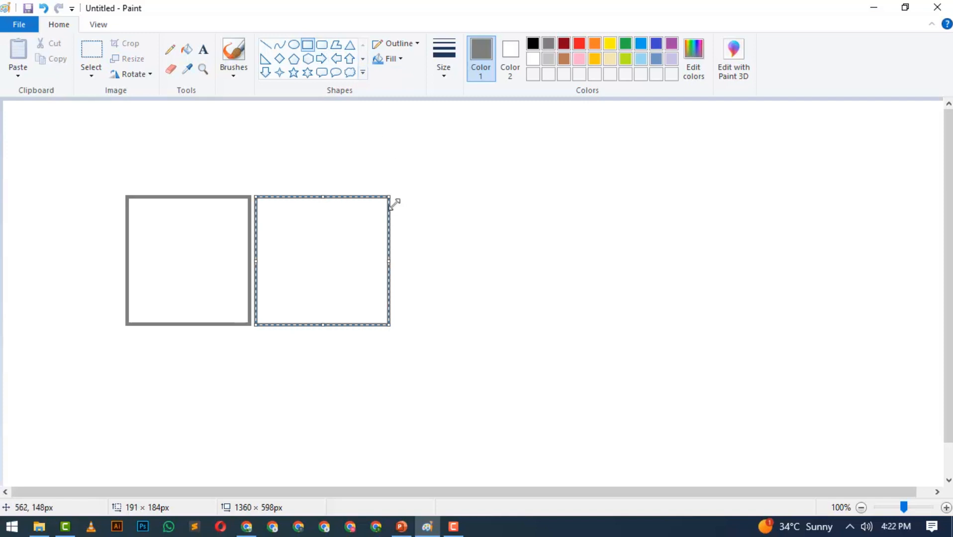
pyautogui.click(309, 47)
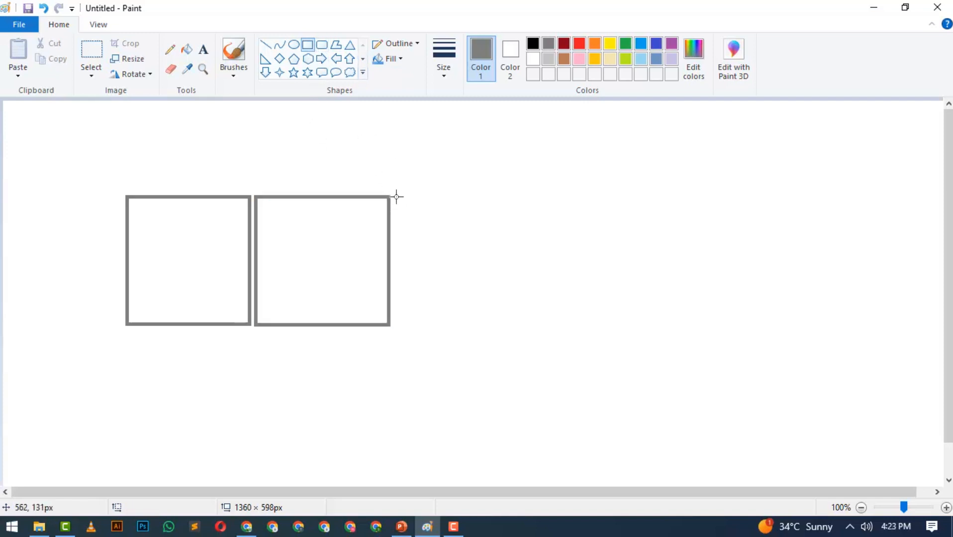
pyautogui.moveTo(394, 197); pyautogui.dragTo(515, 327)
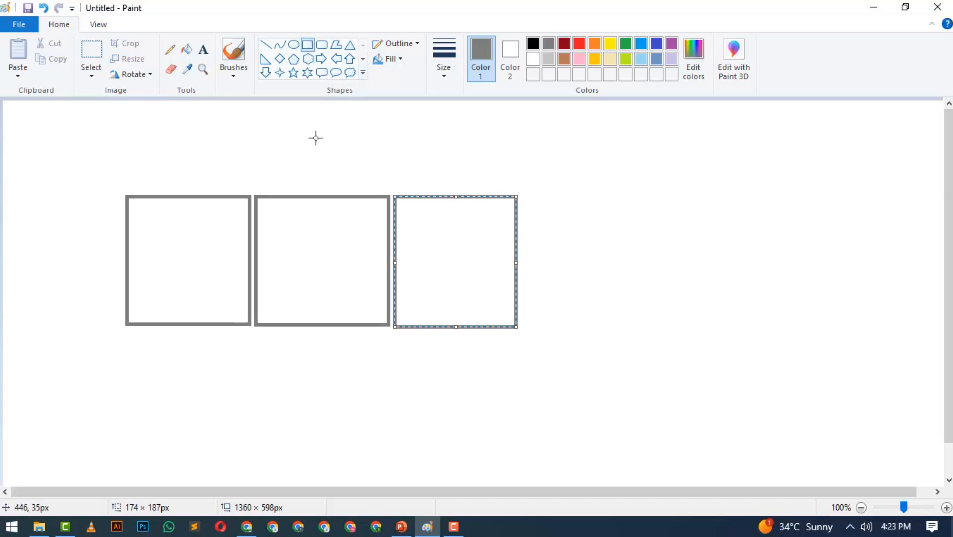
pyautogui.click(308, 47)
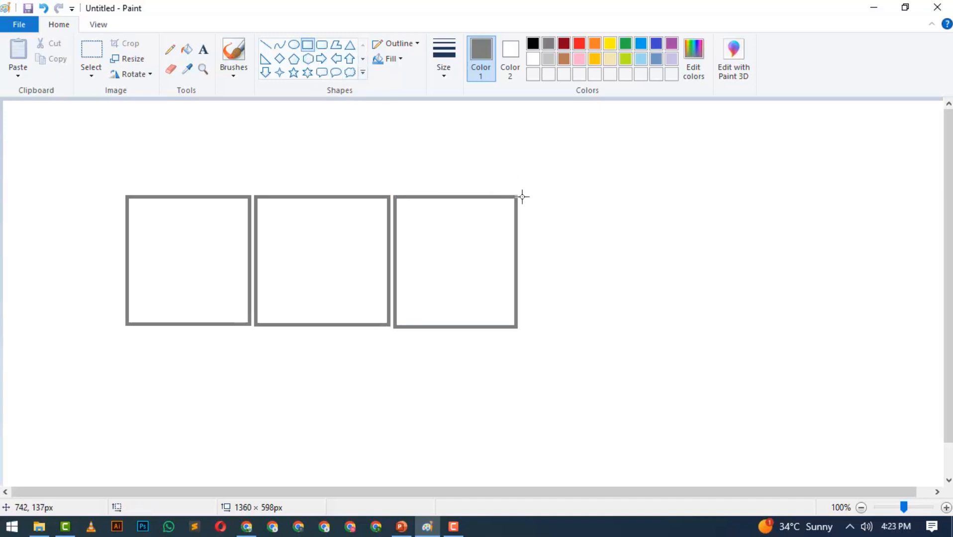
pyautogui.moveTo(522, 197); pyautogui.dragTo(653, 328)
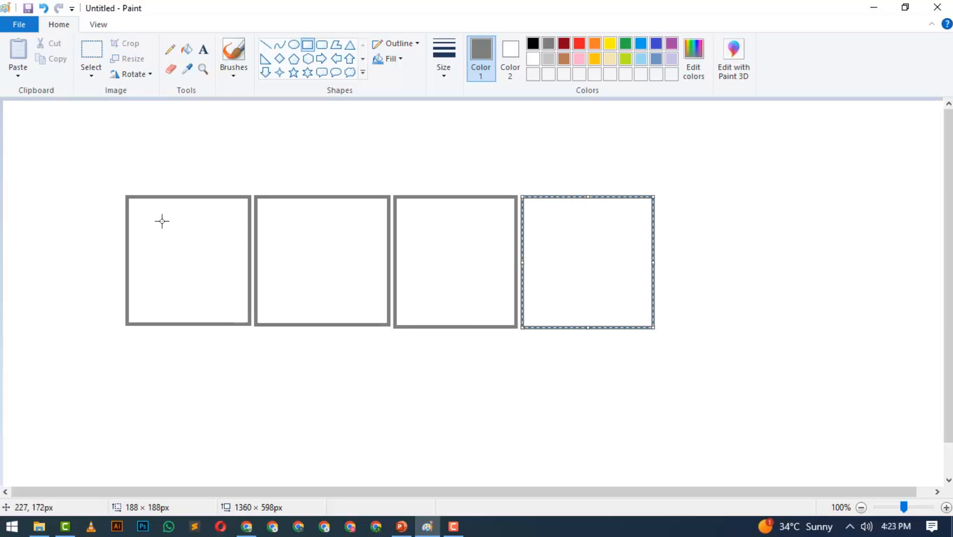
# Step: Switch back to the Elementor editor in Chrome and add a Flexbox container with the single-column, downward-direction structure
pyautogui.click(246, 526)
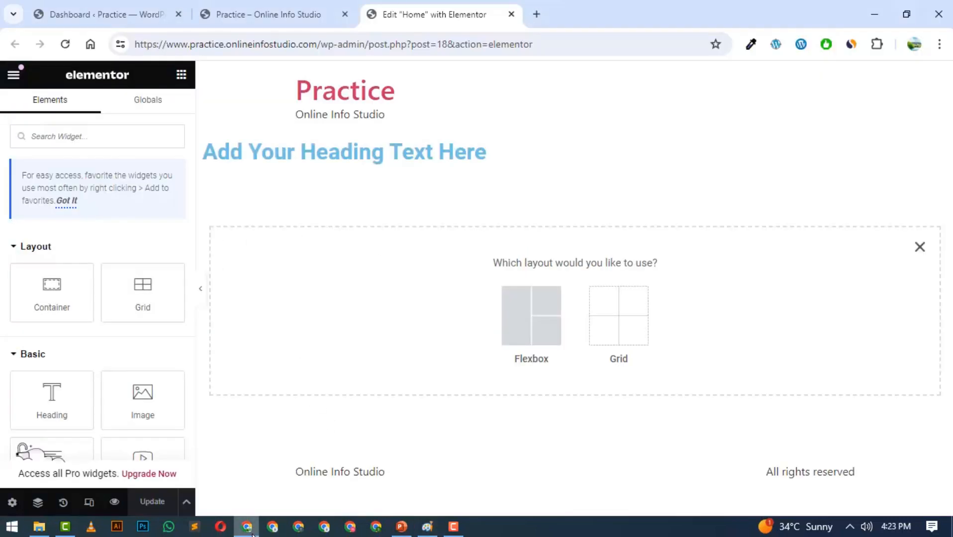
pyautogui.click(520, 317)
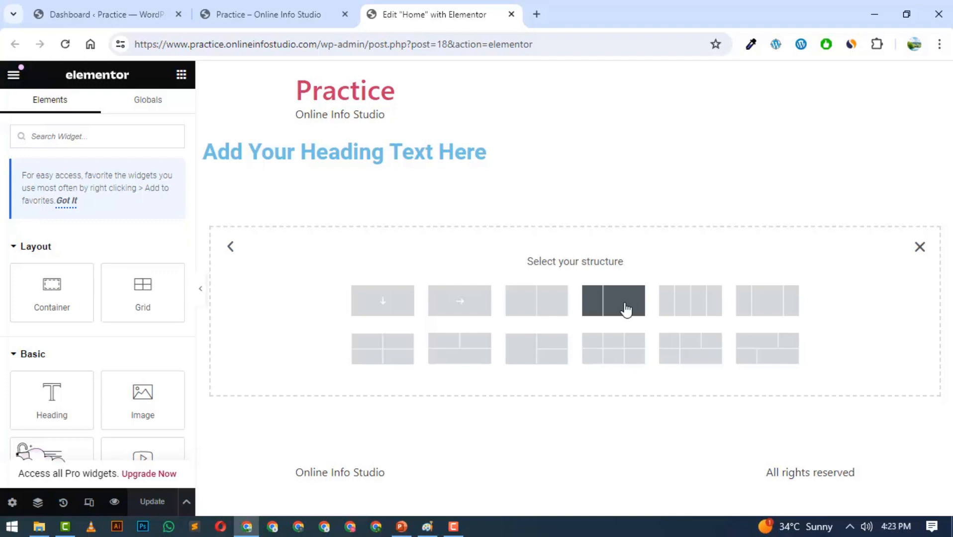
pyautogui.click(379, 303)
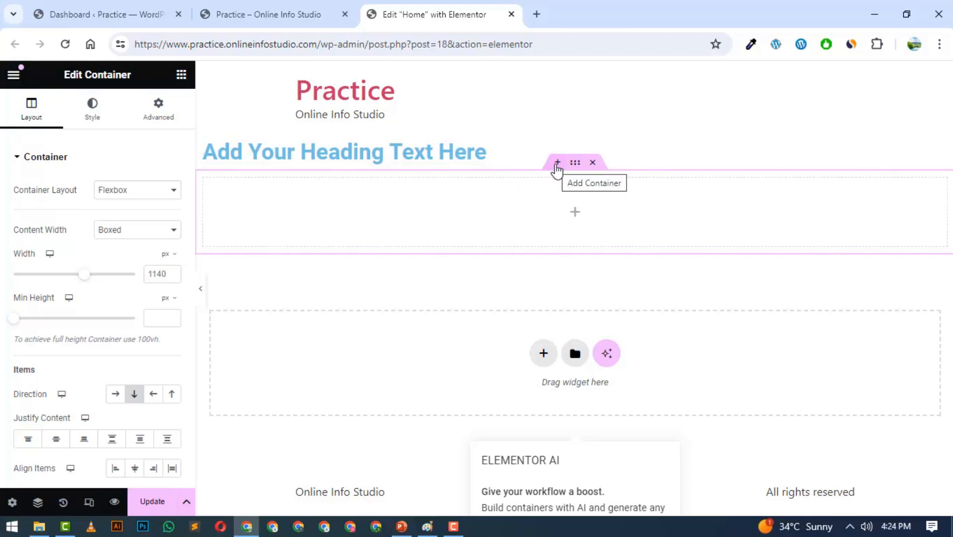
# Step: Open and dismiss an add-container area above the empty Flexbox container, and delete that container
pyautogui.click(556, 163)
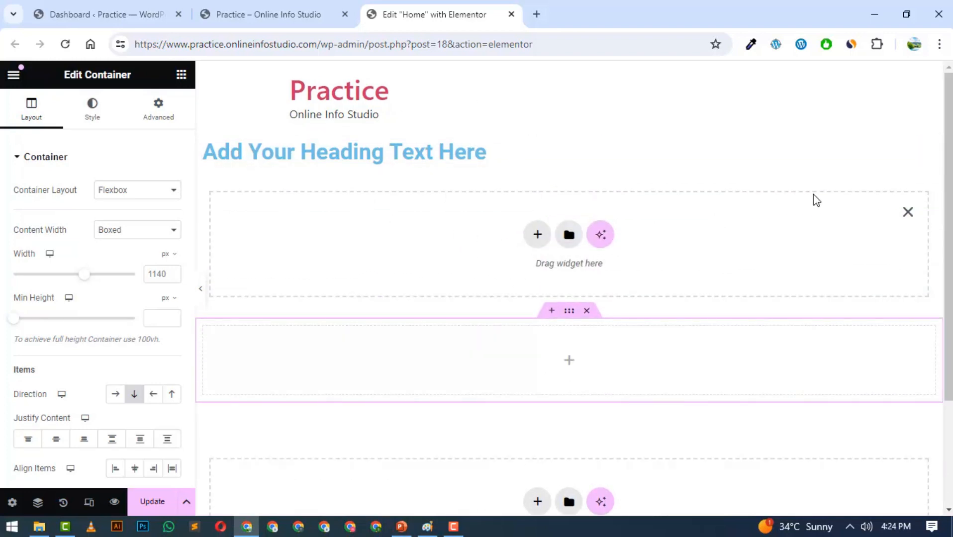
pyautogui.click(908, 213)
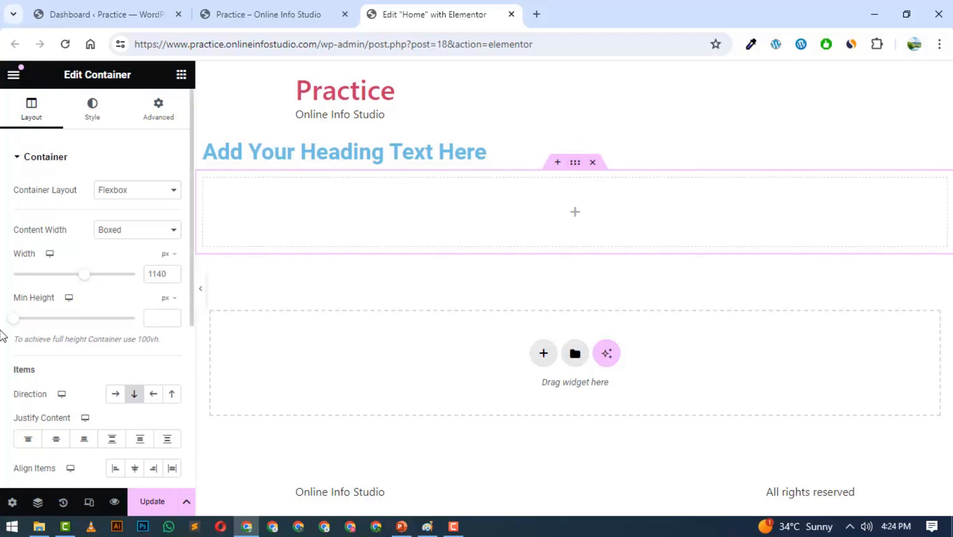
pyautogui.scroll(-5, 97, 222)
pyautogui.scroll(5, 97, 221)
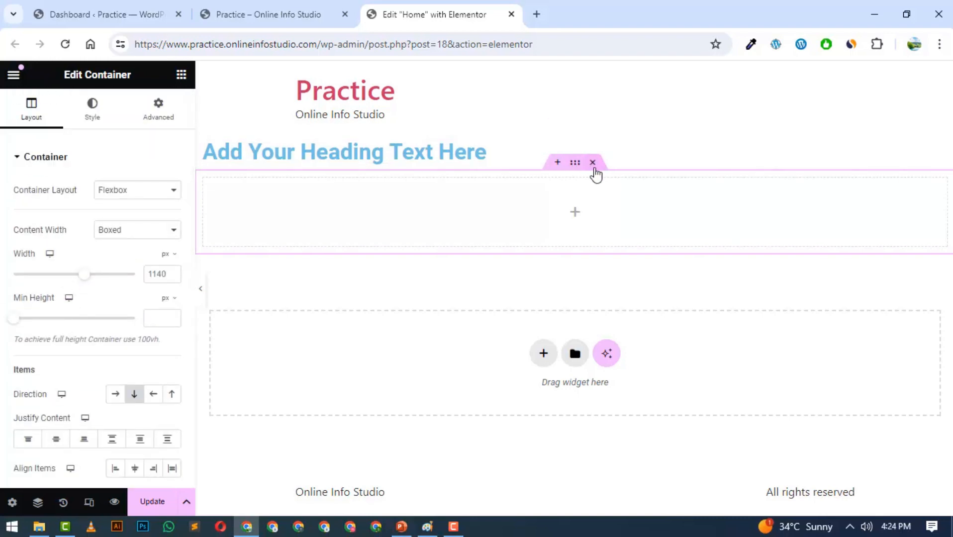
pyautogui.click(592, 162)
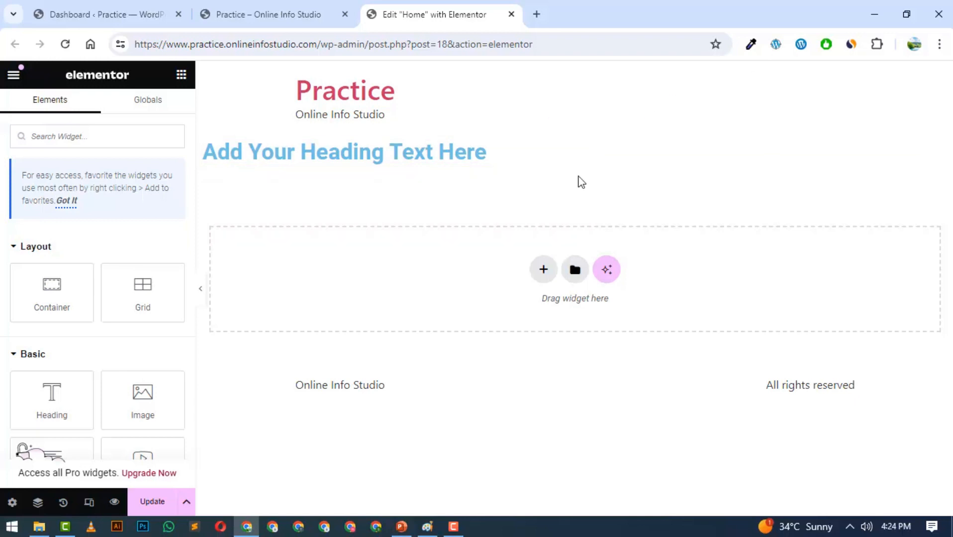
# Step: Dismiss the layout choice and place a Container from the Layout widgets in the drop area below the heading
pyautogui.click(537, 272)
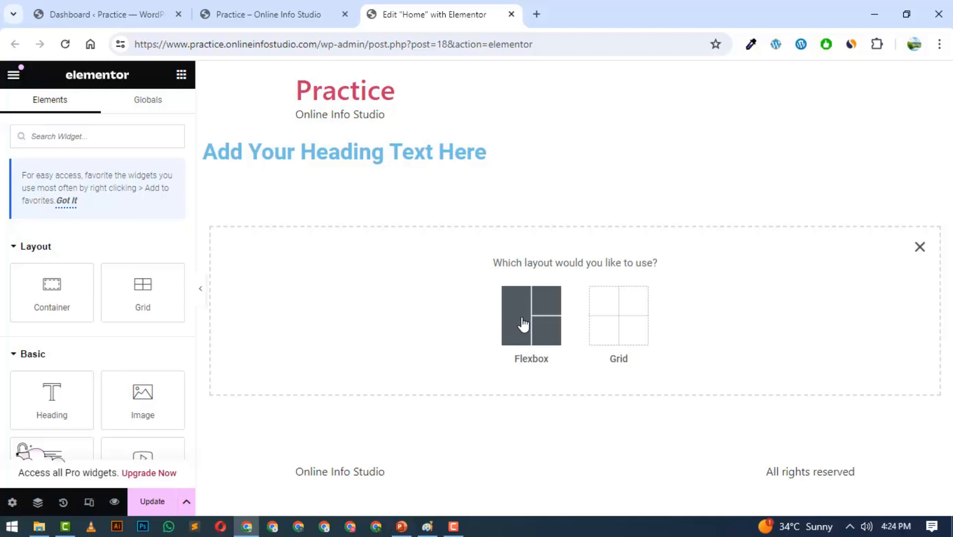
pyautogui.click(920, 246)
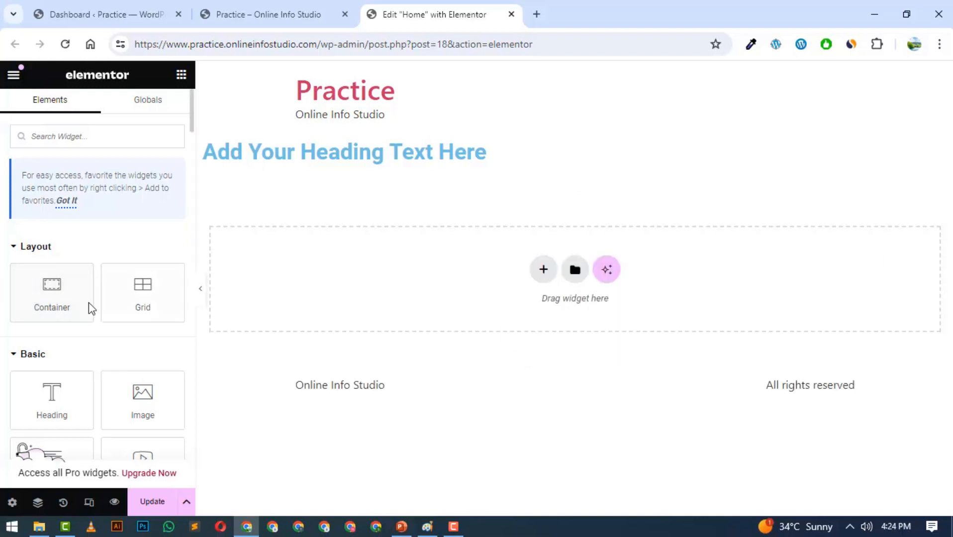
pyautogui.moveTo(47, 301); pyautogui.dragTo(347, 280)
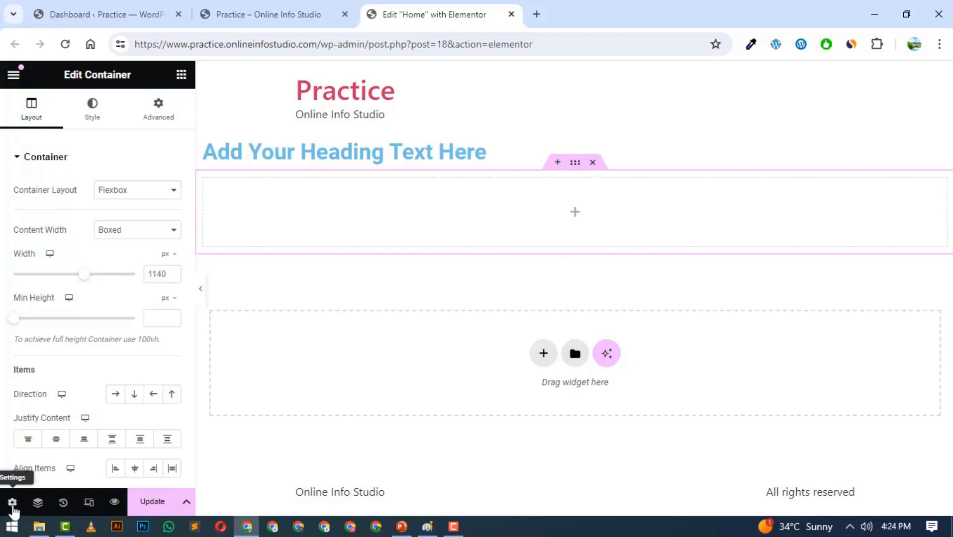
# Step: Open the page settings and review the general options from title and status to page layout
pyautogui.click(13, 504)
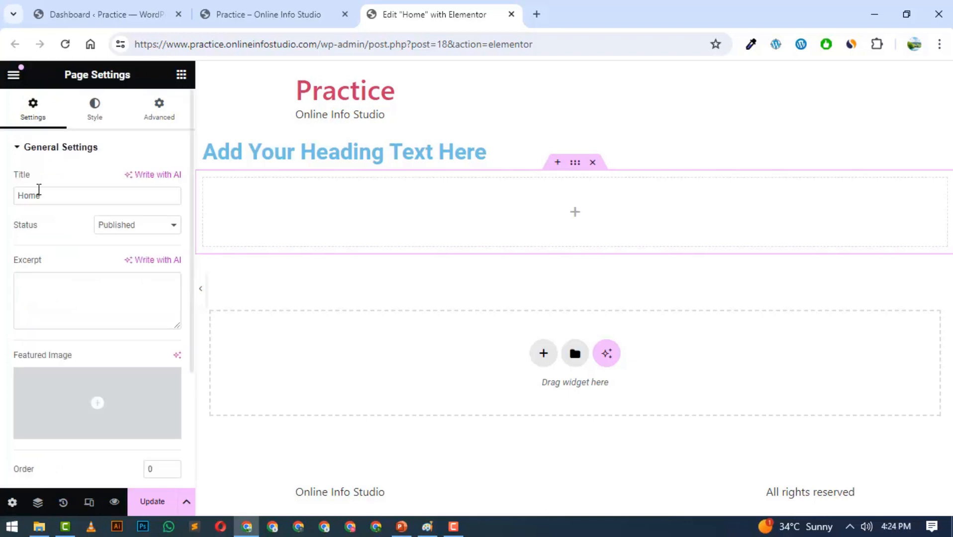
pyautogui.scroll(-2, 85, 295)
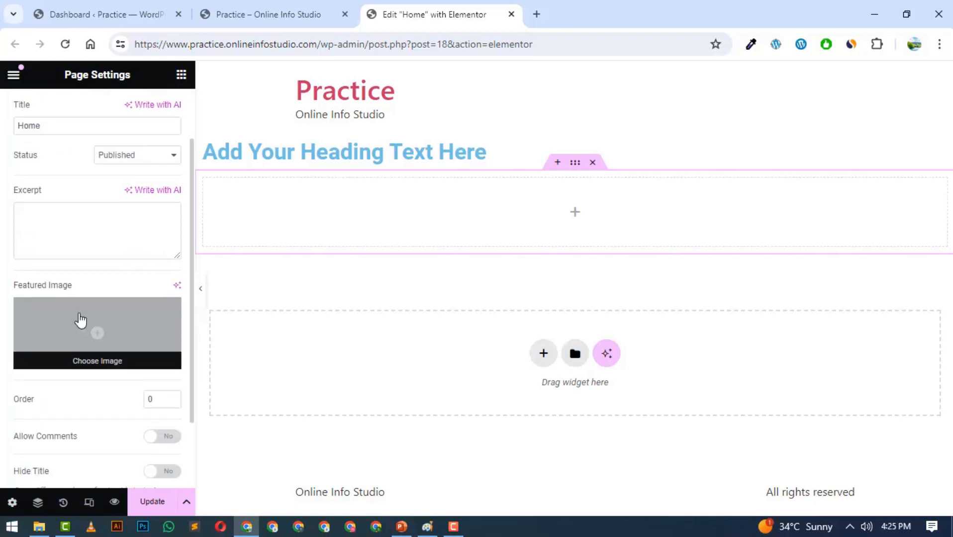
pyautogui.scroll(-2, 80, 318)
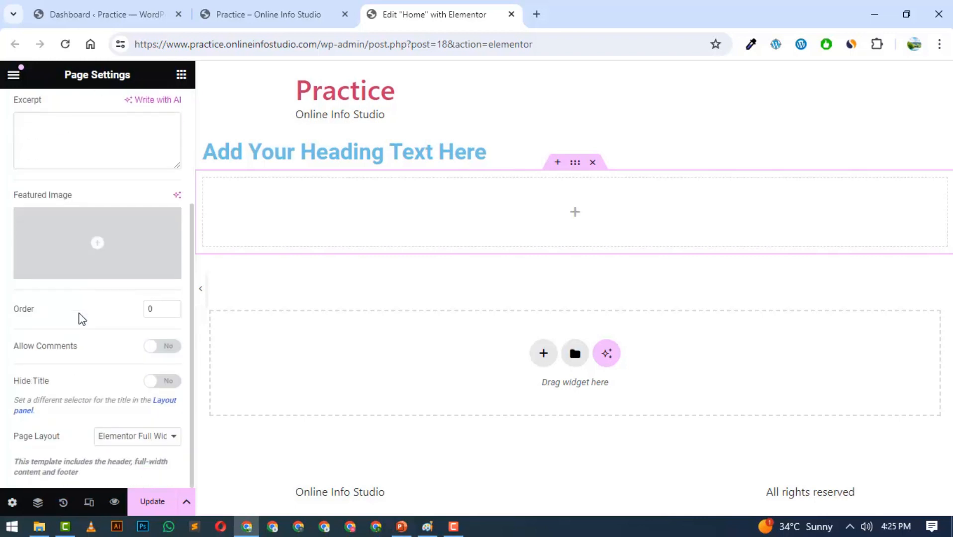
pyautogui.scroll(3, 82, 318)
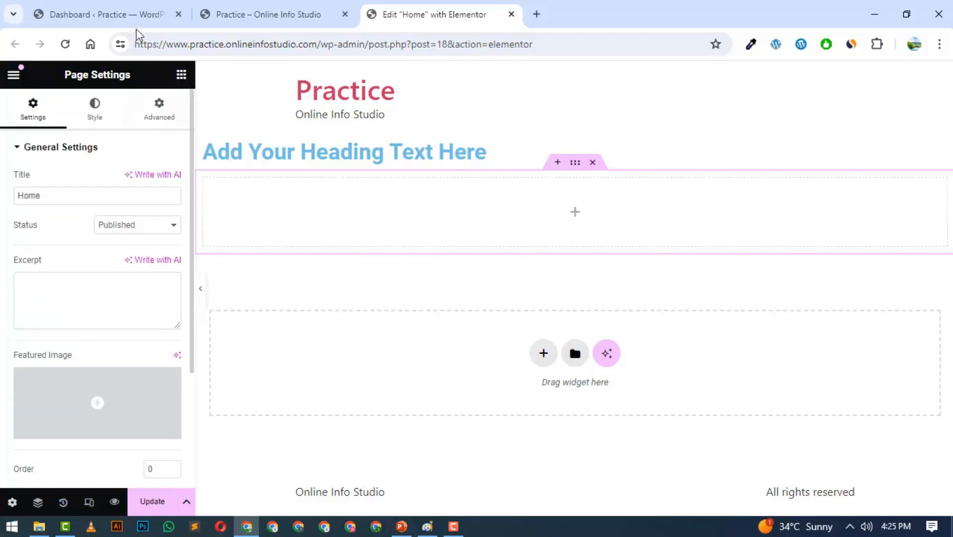
# Step: View the site's list of pages in the WordPress dashboard and return to the Home page editor
pyautogui.click(127, 13)
pyautogui.click(35, 239)
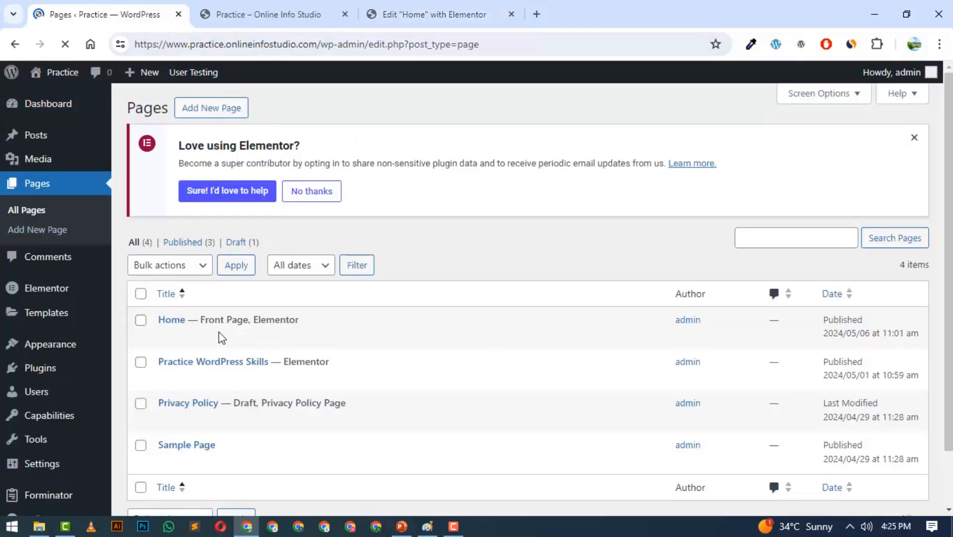
pyautogui.click(409, 13)
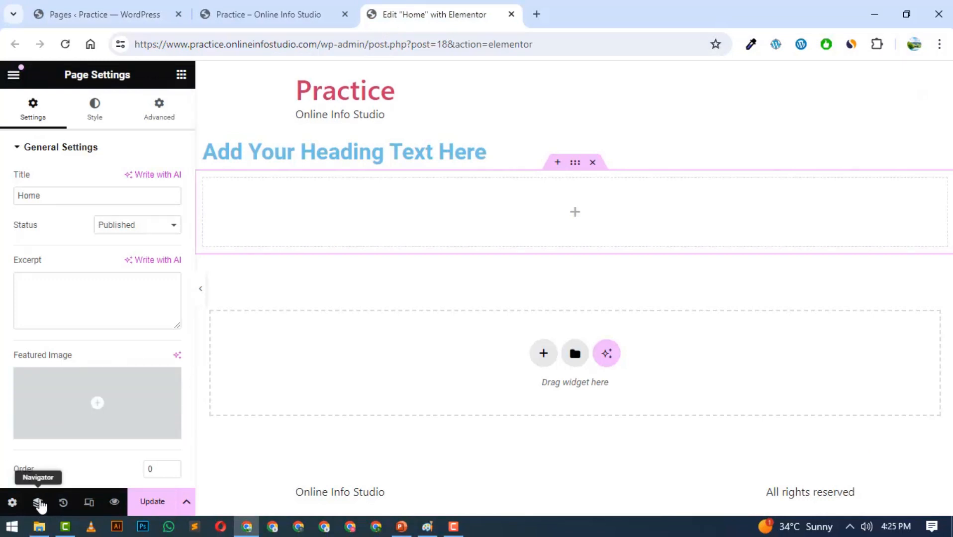
# Step: Open the Navigator to view the page's container structure
pyautogui.click(39, 502)
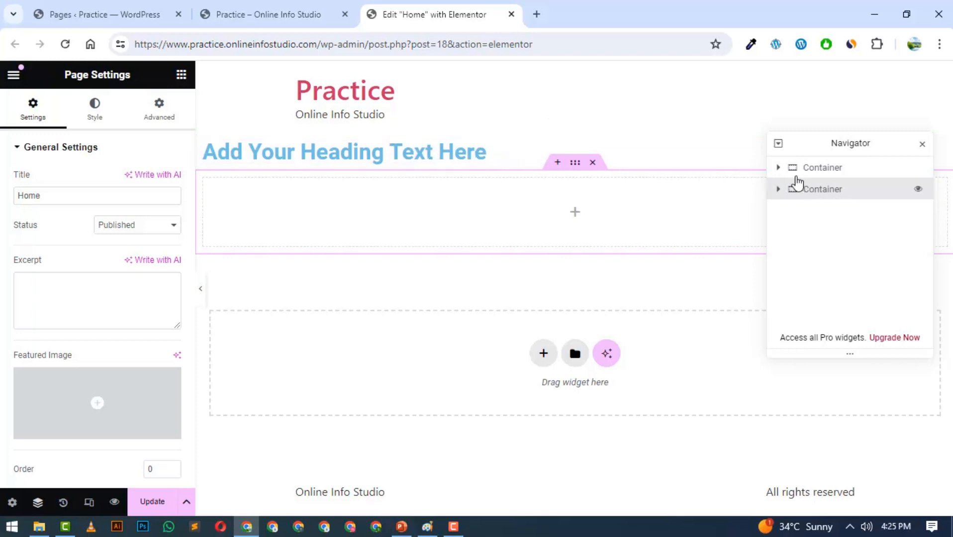
# Step: Expand the containers in the Navigator to check their contents, and delete the empty container below the heading
pyautogui.click(779, 168)
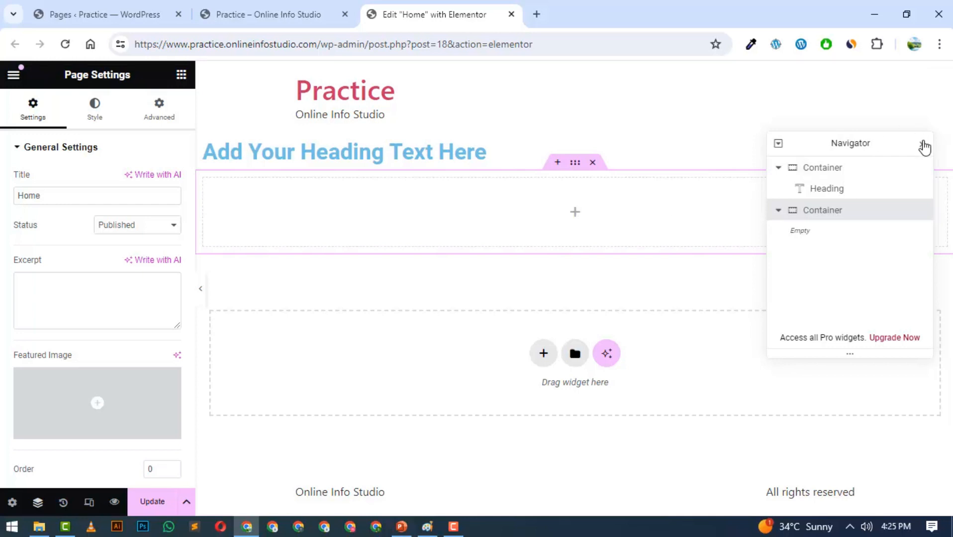
pyautogui.click(922, 144)
pyautogui.click(592, 162)
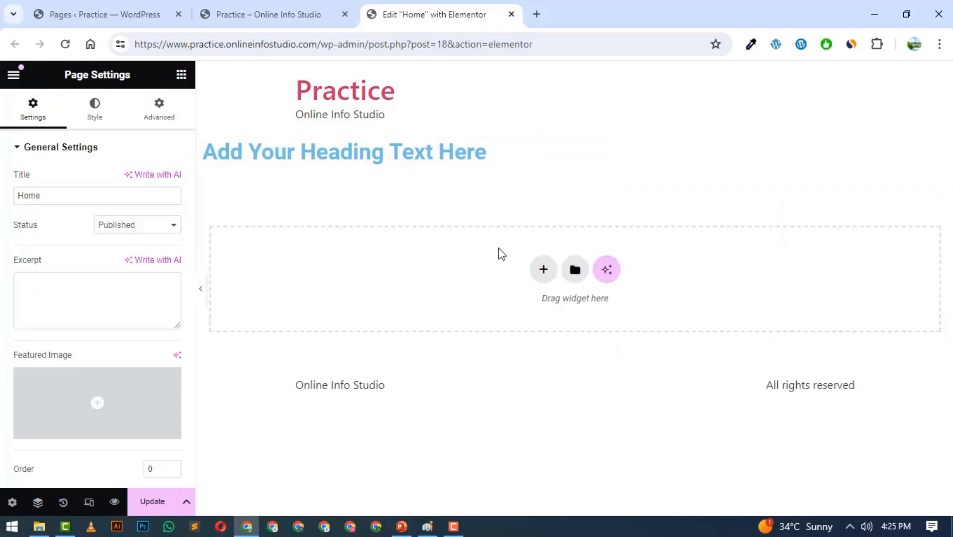
# Step: Add a Flexbox container with the two equal columns structure in the drop area below the heading
pyautogui.click(543, 275)
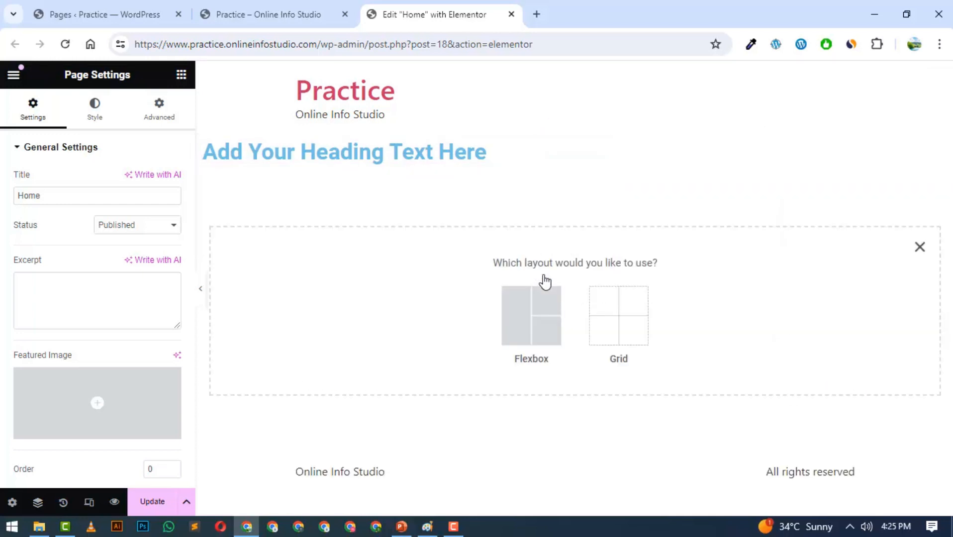
pyautogui.click(534, 314)
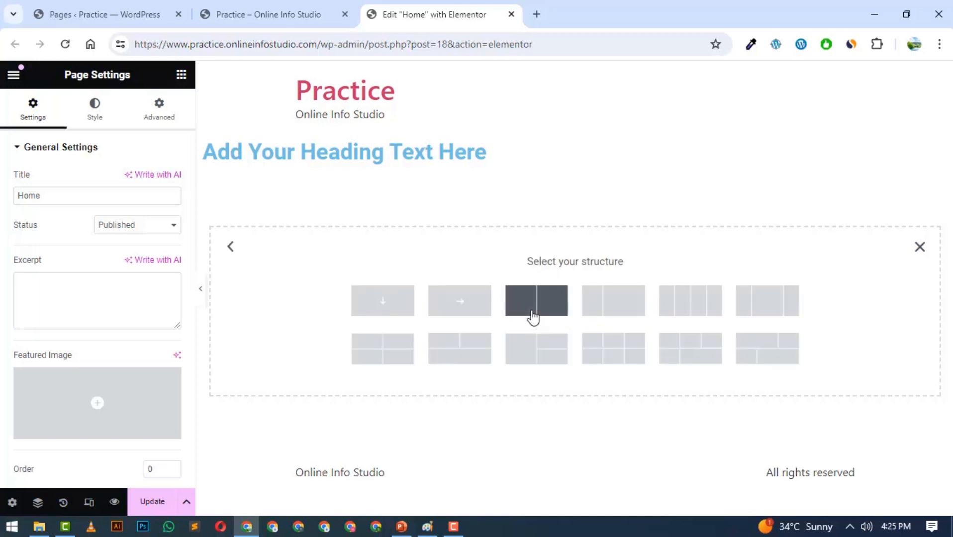
pyautogui.click(542, 304)
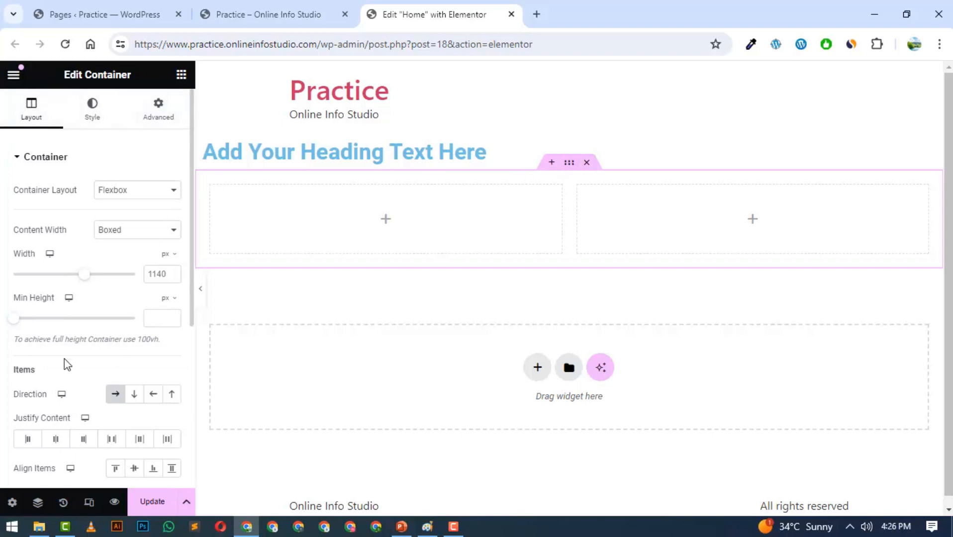
# Step: Open the outer two-column container for editing through its Edit Container option
pyautogui.moveTo(65, 75); pyautogui.dragTo(131, 74)
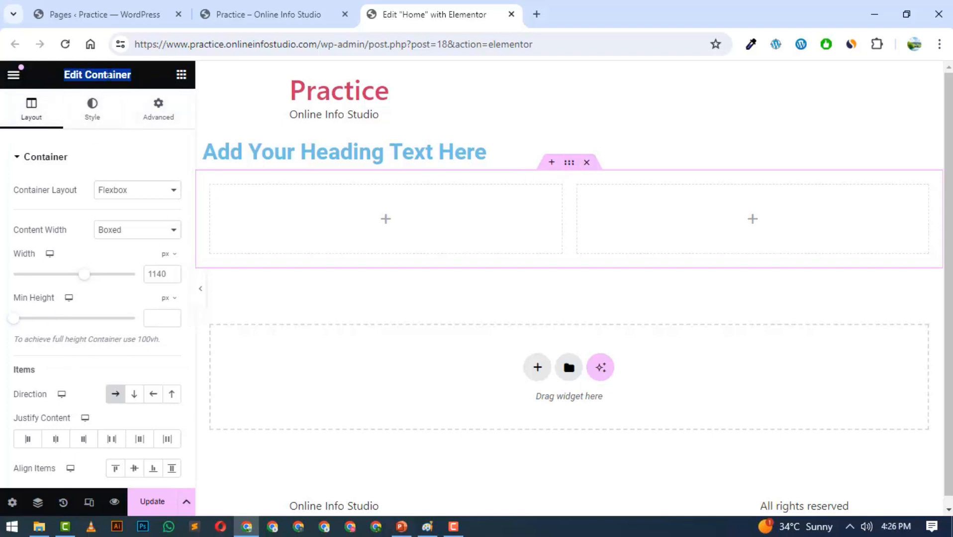
pyautogui.click(134, 74)
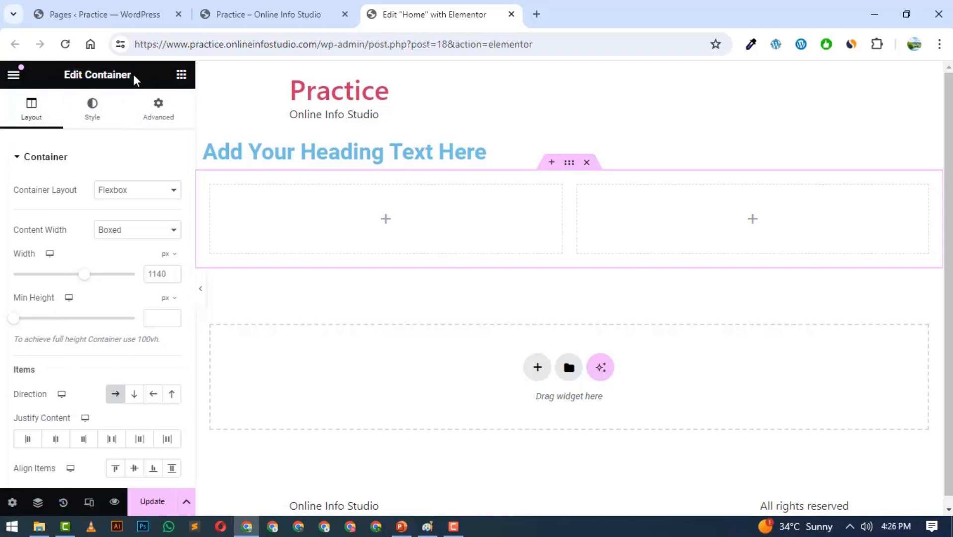
pyautogui.rightClick(214, 176)
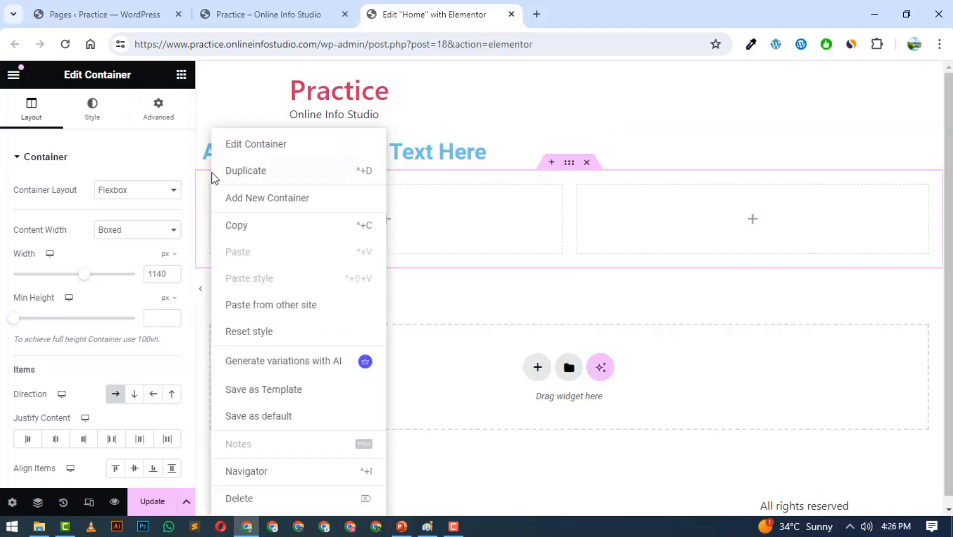
pyautogui.click(270, 146)
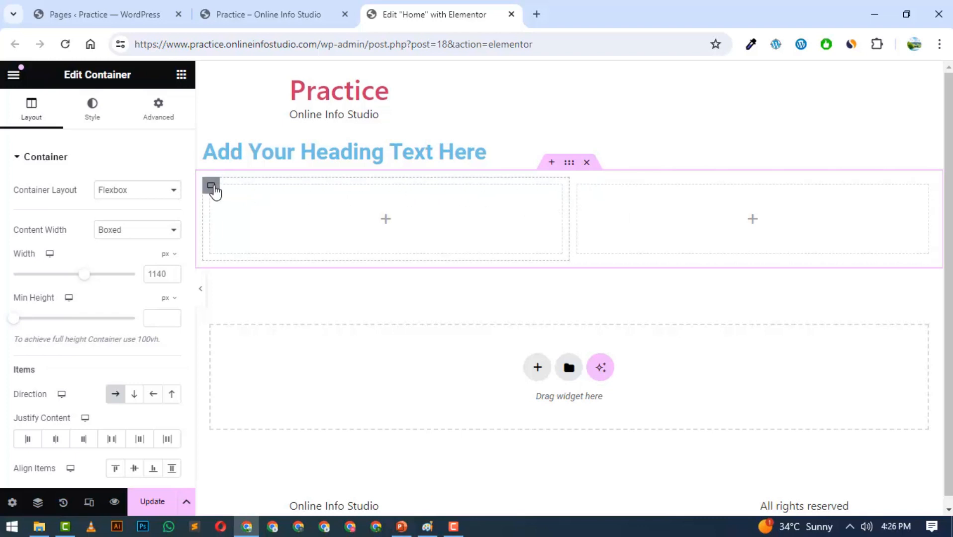
# Step: Review the layout settings of the left and right inner containers and of the outer container around them
pyautogui.click(212, 187)
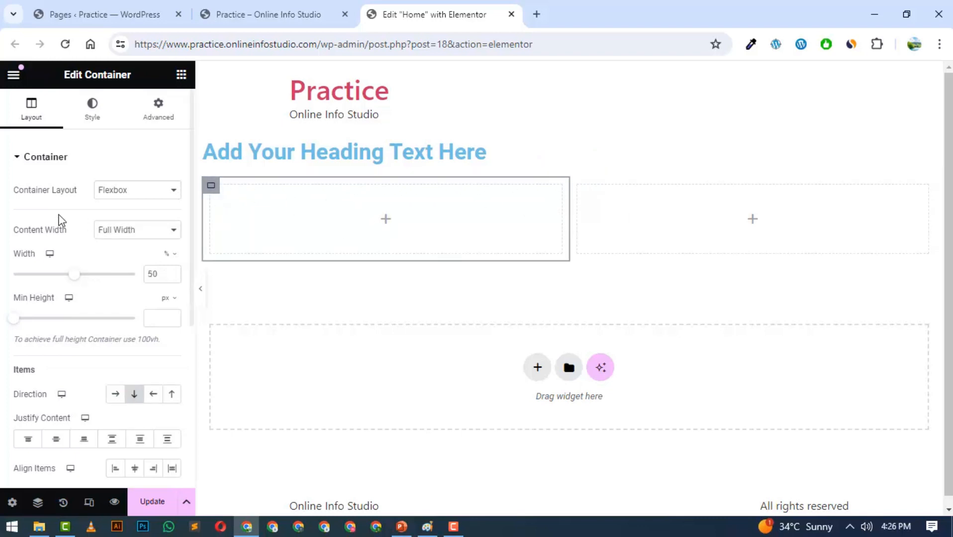
pyautogui.scroll(-3, 85, 291)
pyautogui.scroll(3, 100, 298)
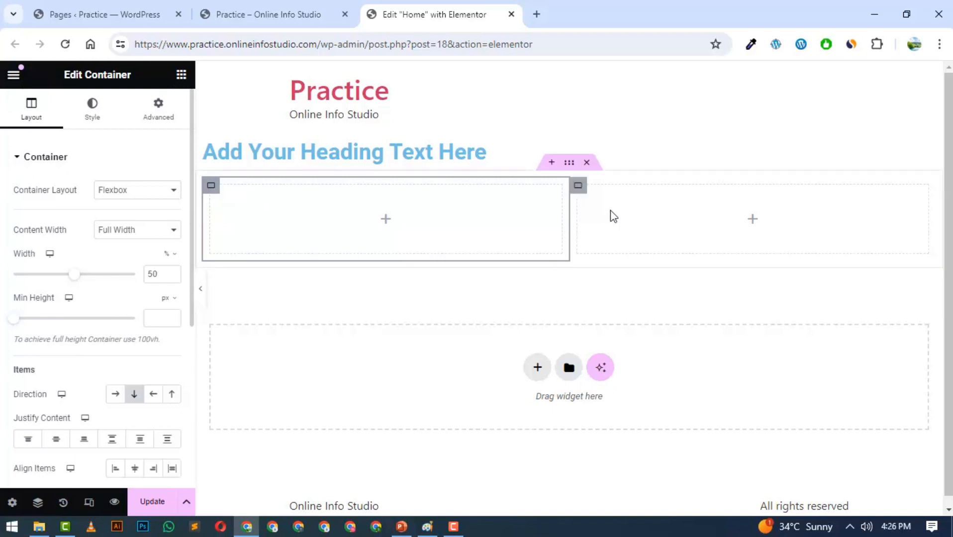
pyautogui.click(578, 186)
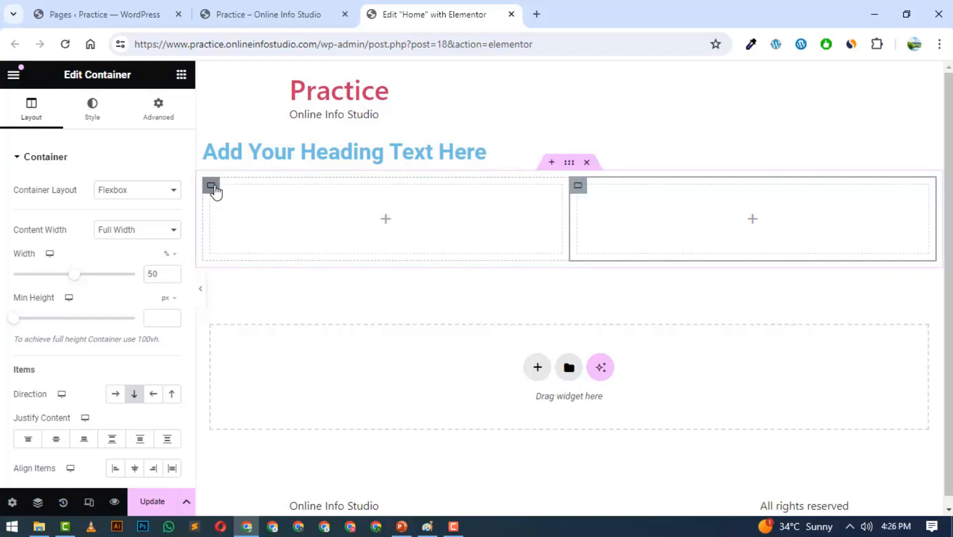
pyautogui.click(211, 187)
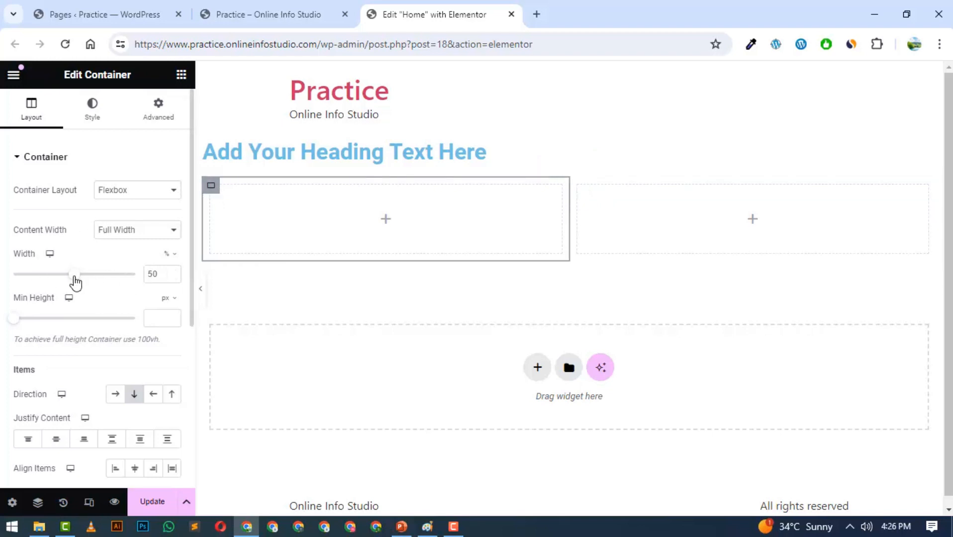
pyautogui.moveTo(75, 275)
pyautogui.mouseDown()
pyautogui.moveTo(128, 283)
pyautogui.moveTo(53, 280)
pyautogui.moveTo(73, 283)
pyautogui.mouseUp()
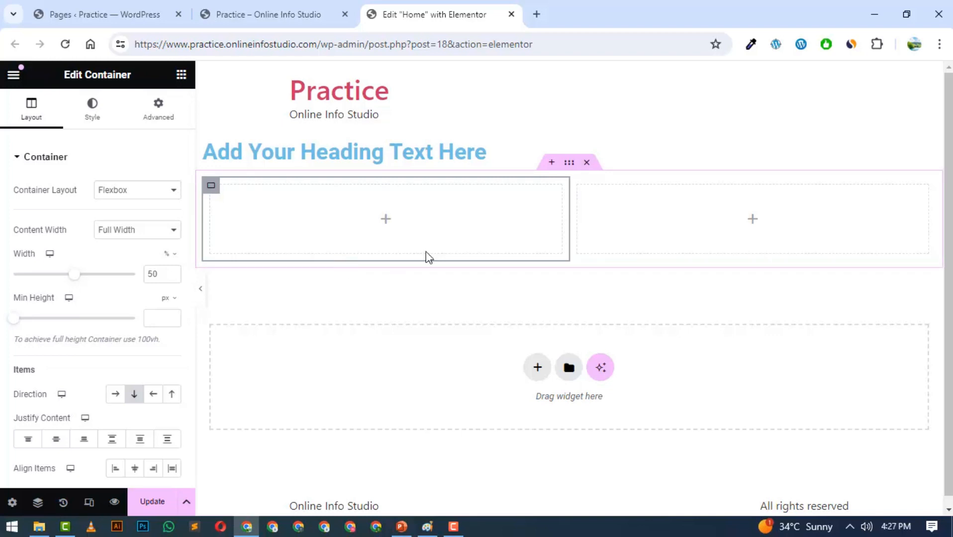
pyautogui.click(570, 167)
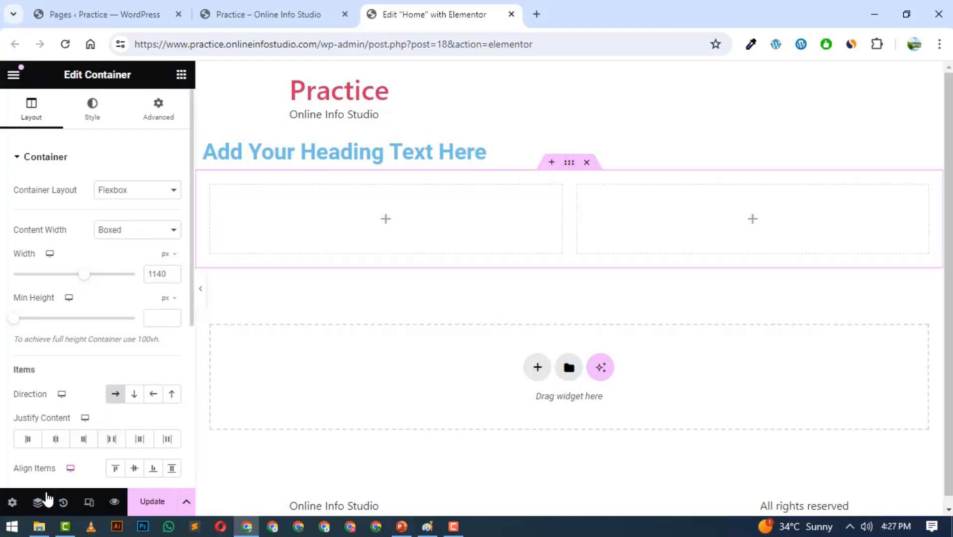
# Step: Show the Navigator and expand both inner containers nested in the two-column container
pyautogui.click(37, 503)
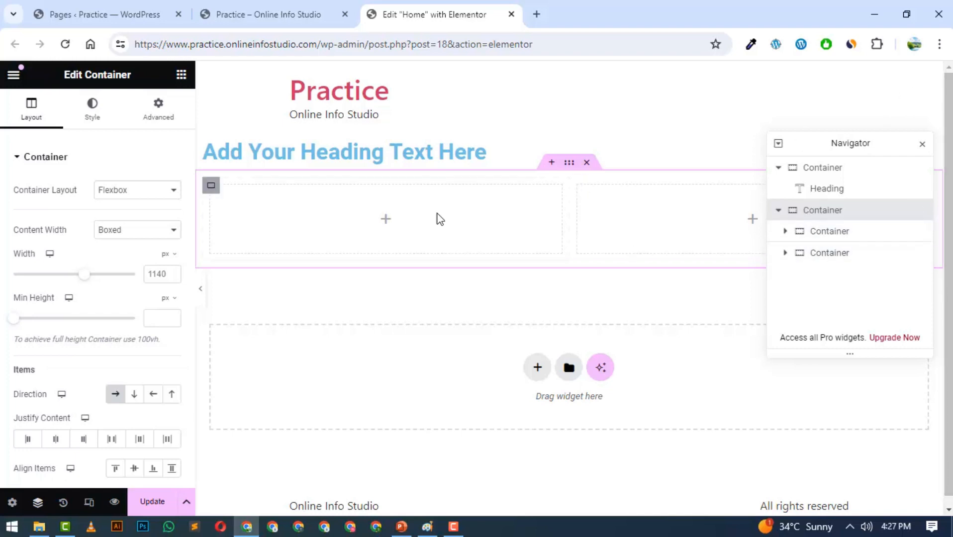
pyautogui.click(785, 231)
pyautogui.click(784, 274)
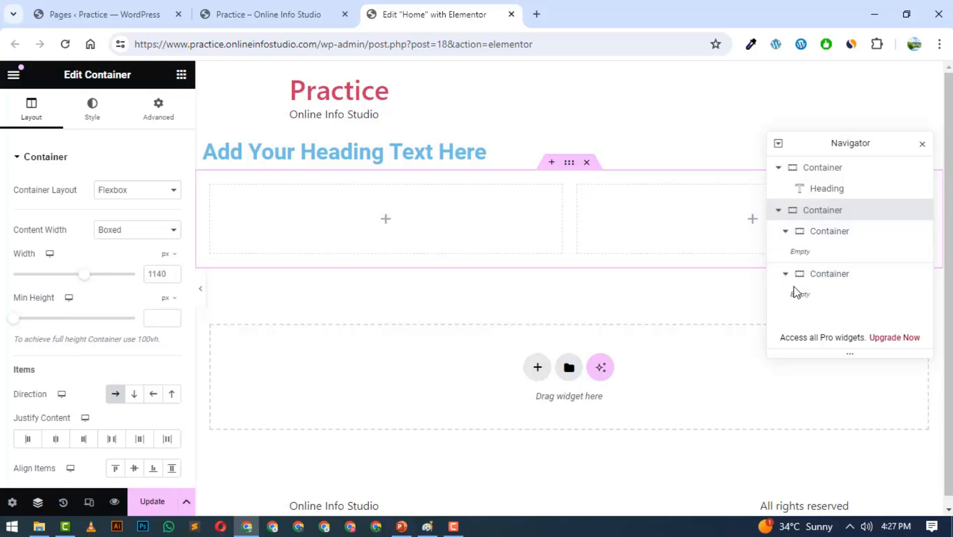
# Step: Add a Heading widget to the left inner container and select its outer container, inner container and heading in the Navigator
pyautogui.click(180, 75)
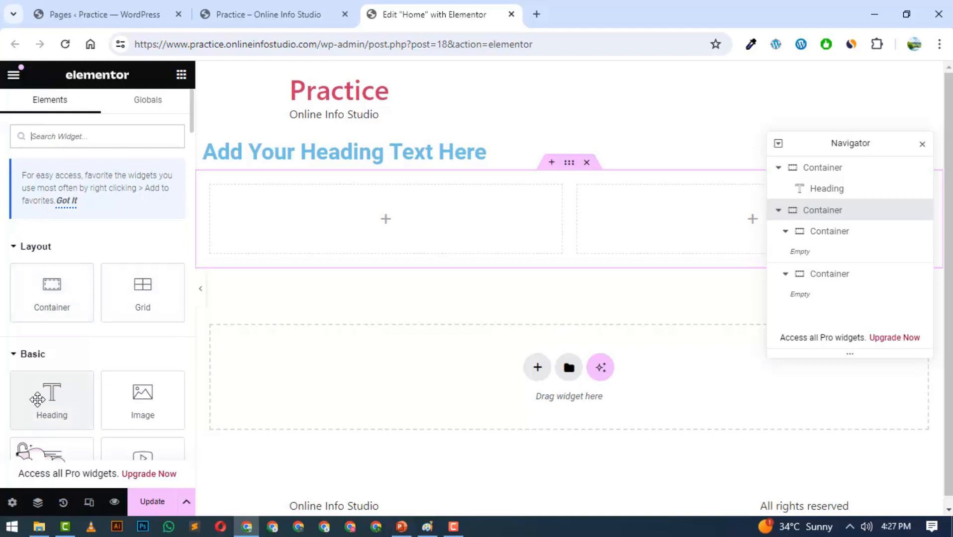
pyautogui.moveTo(48, 406); pyautogui.dragTo(299, 222)
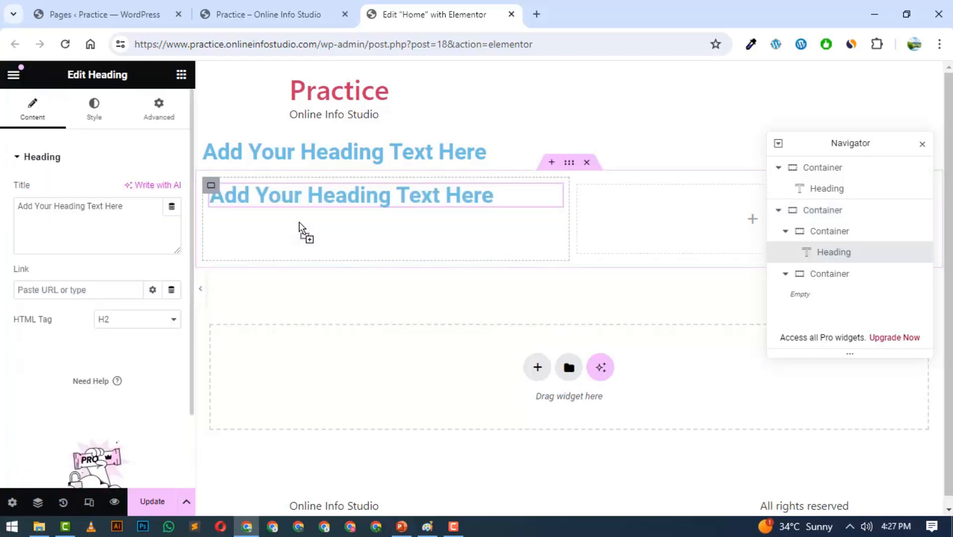
pyautogui.click(836, 218)
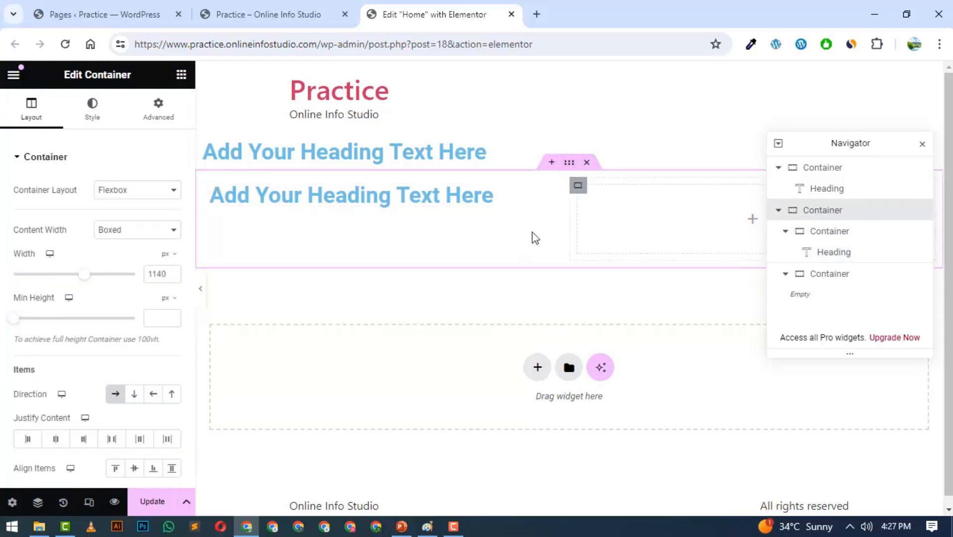
pyautogui.click(829, 236)
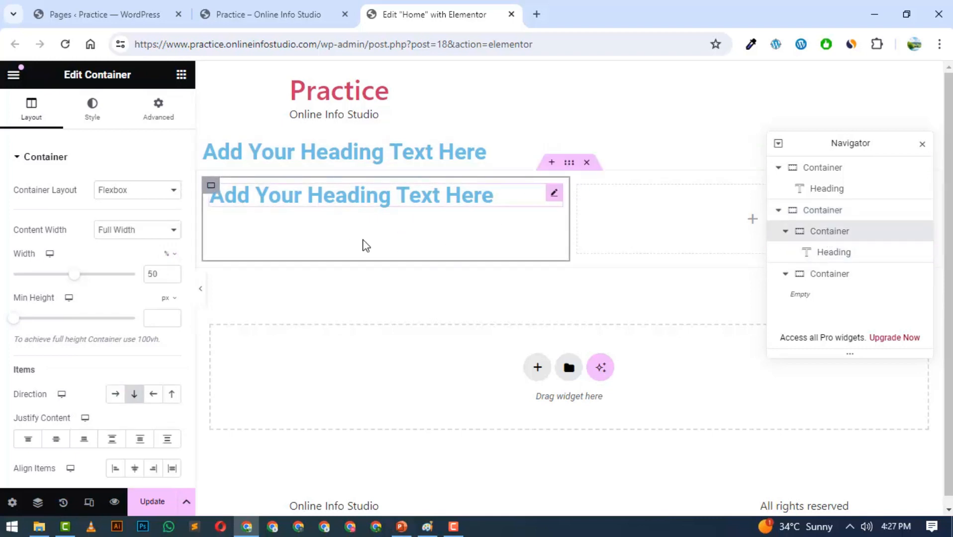
pyautogui.click(850, 255)
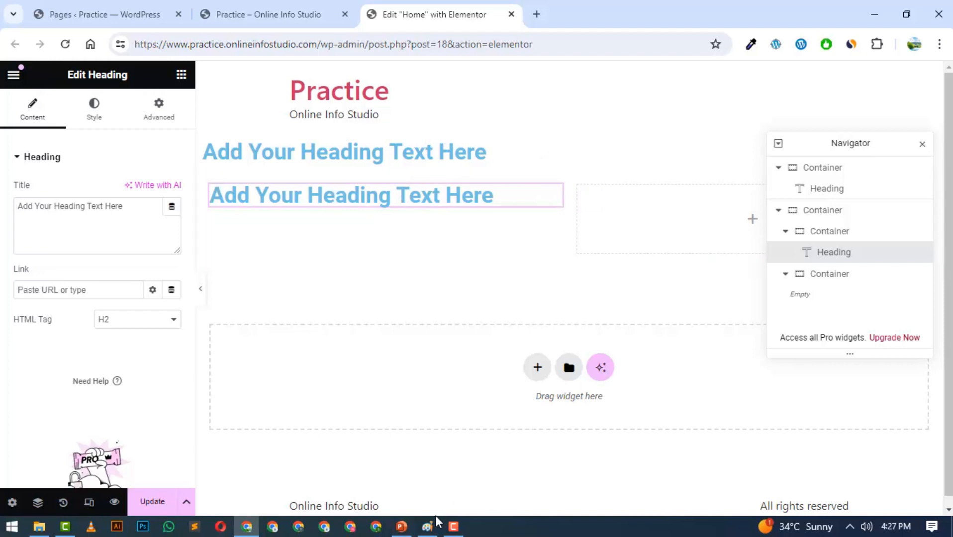
# Step: Switch to Paint and delete all four drawn squares from the canvas
pyautogui.click(427, 526)
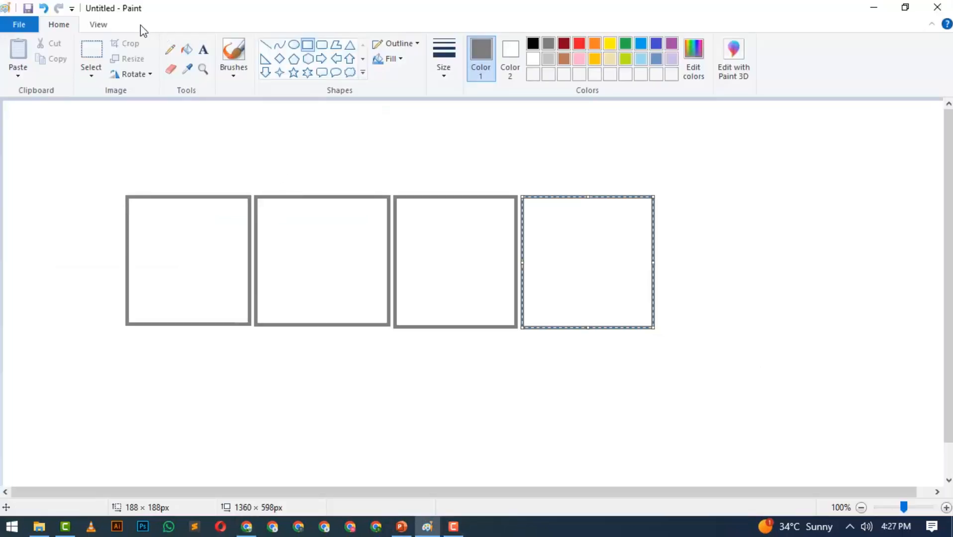
pyautogui.click(92, 55)
pyautogui.moveTo(105, 183); pyautogui.dragTo(719, 365)
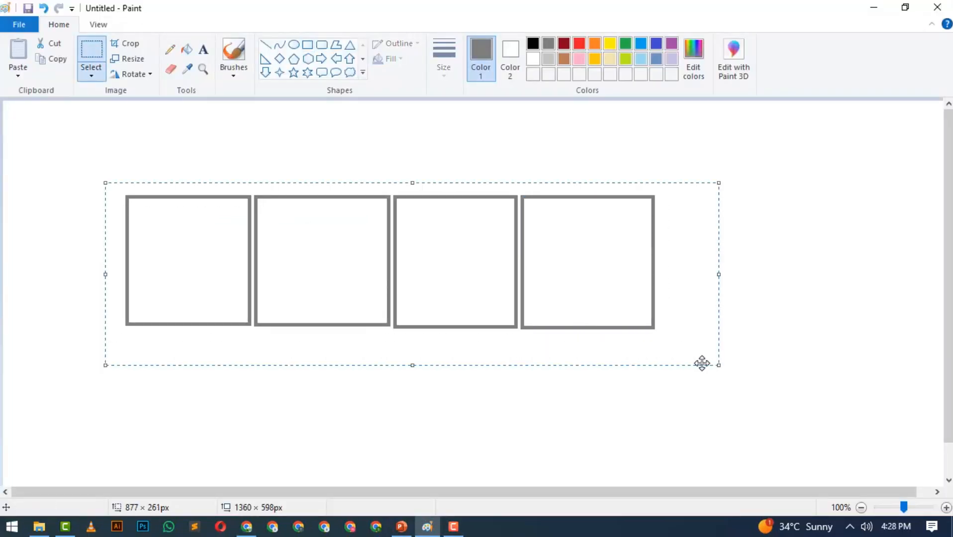
pyautogui.press('Delete')
# Step: Draw one large rectangle about 871 × 369 px on the canvas and switch back to the Elementor editor
pyautogui.click(308, 45)
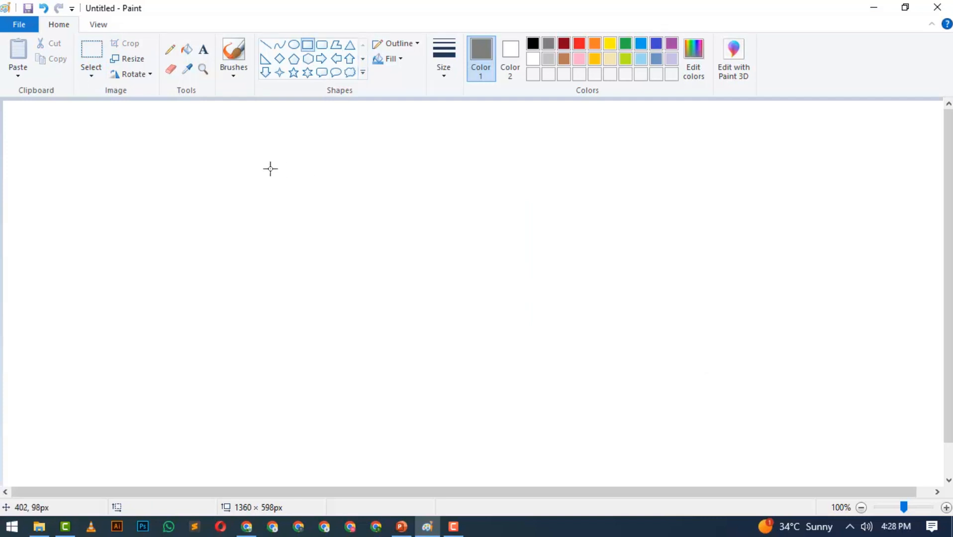
pyautogui.moveTo(177, 148); pyautogui.dragTo(786, 406)
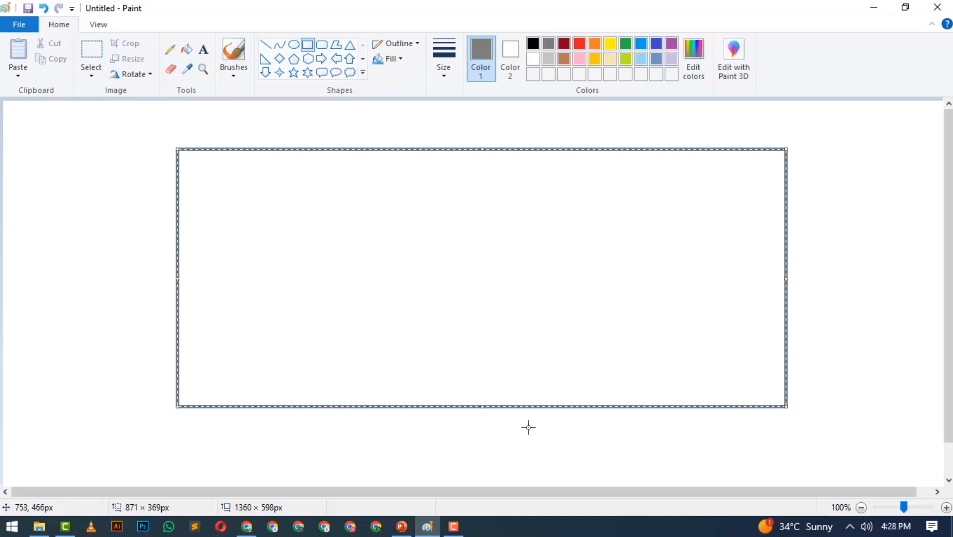
pyautogui.click(246, 526)
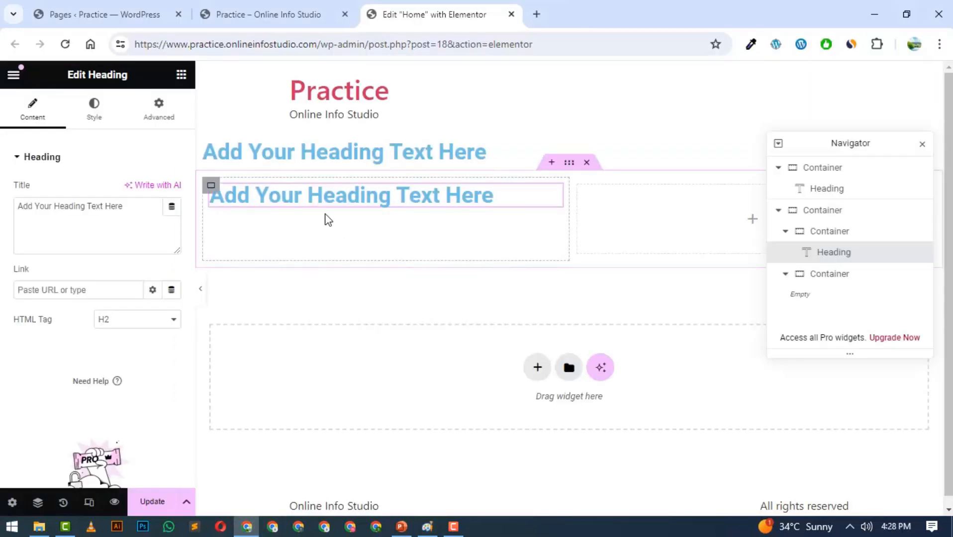
# Step: Delete the Heading widget from the left inner container
pyautogui.moveTo(554, 195)
pyautogui.rightClick(554, 195)
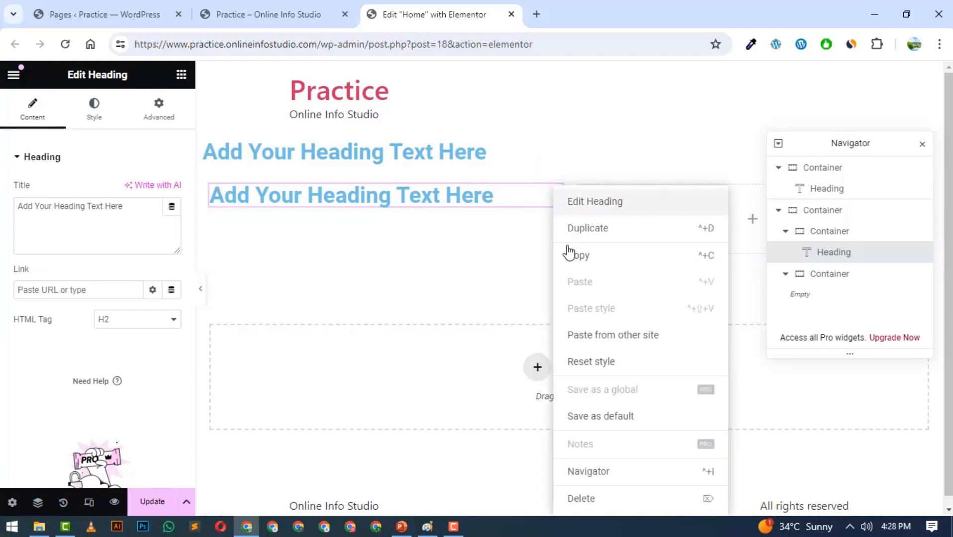
pyautogui.click(581, 498)
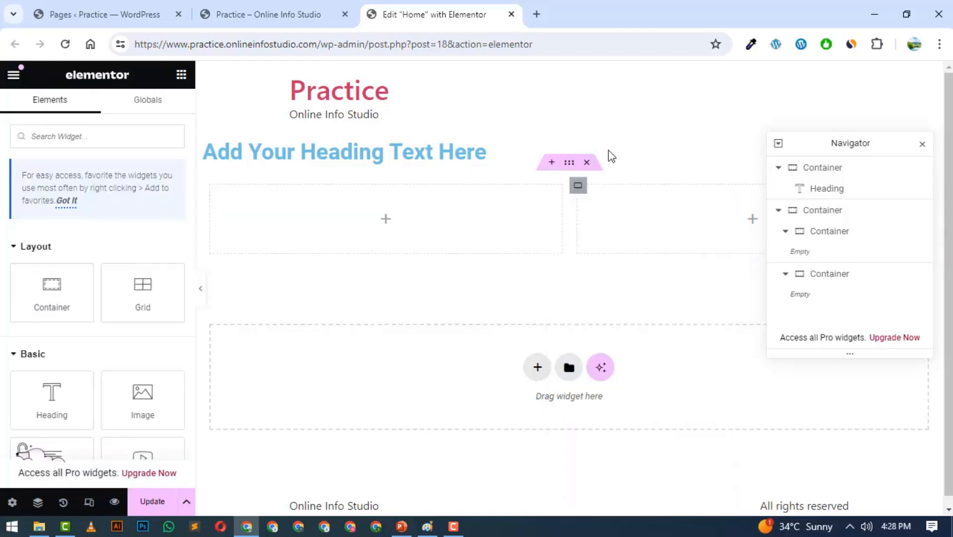
# Step: Delete the right inner container of the two-column container
pyautogui.rightClick(582, 187)
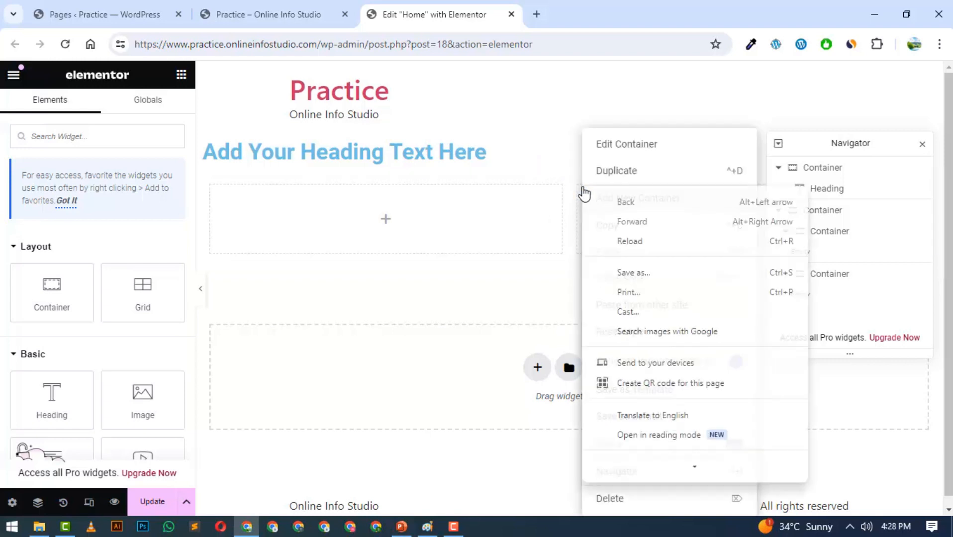
pyautogui.click(577, 198)
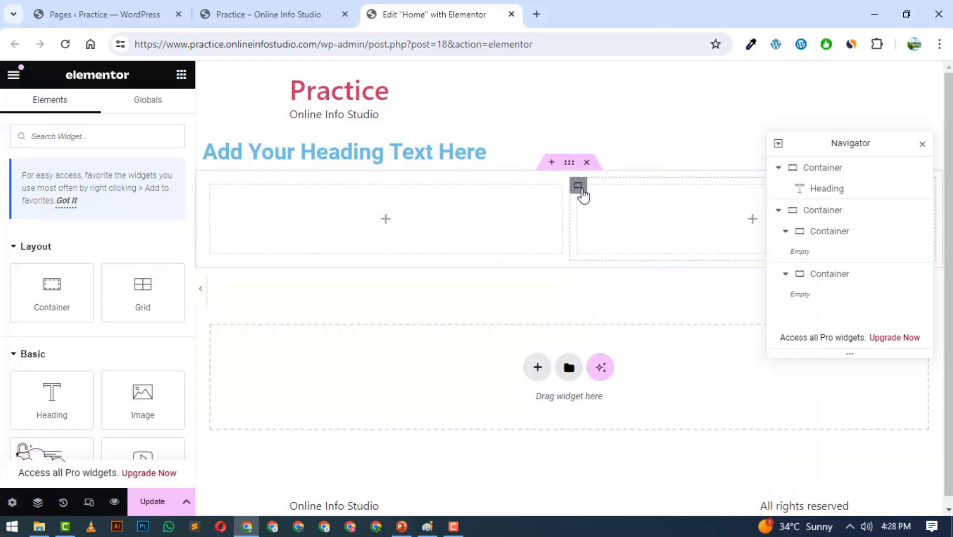
pyautogui.rightClick(579, 188)
pyautogui.click(630, 503)
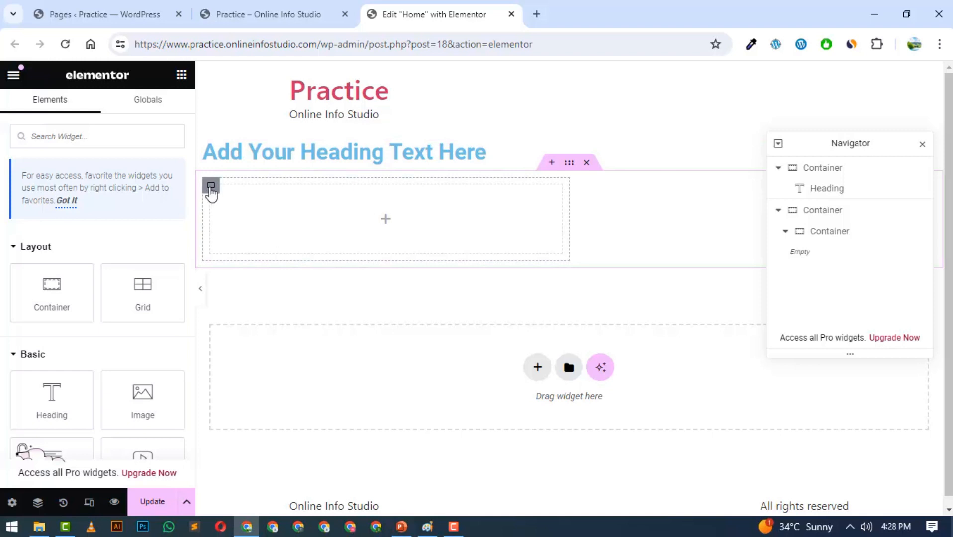
# Step: Set the remaining inner container's width to 100% and close the Navigator
pyautogui.click(210, 192)
pyautogui.moveTo(157, 273); pyautogui.dragTo(135, 273)
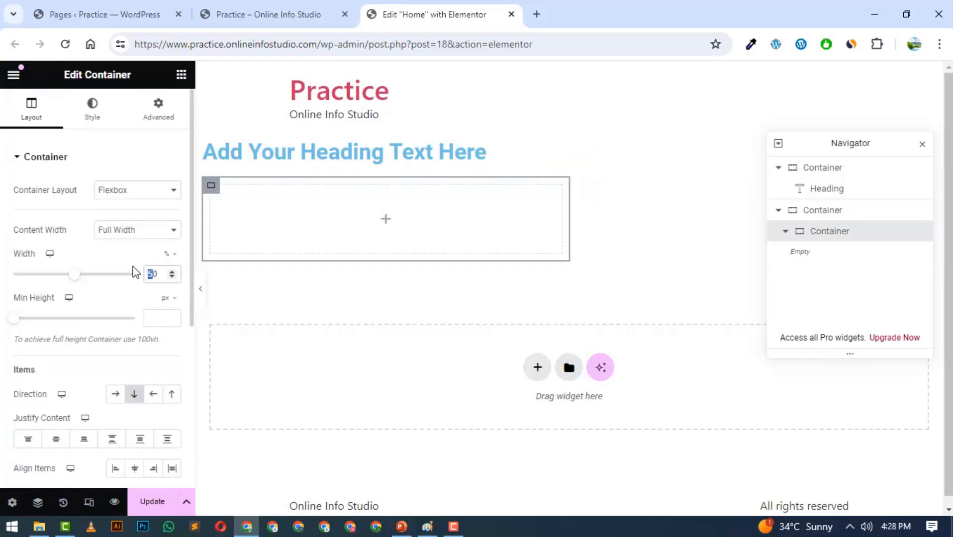
pyautogui.write('100')
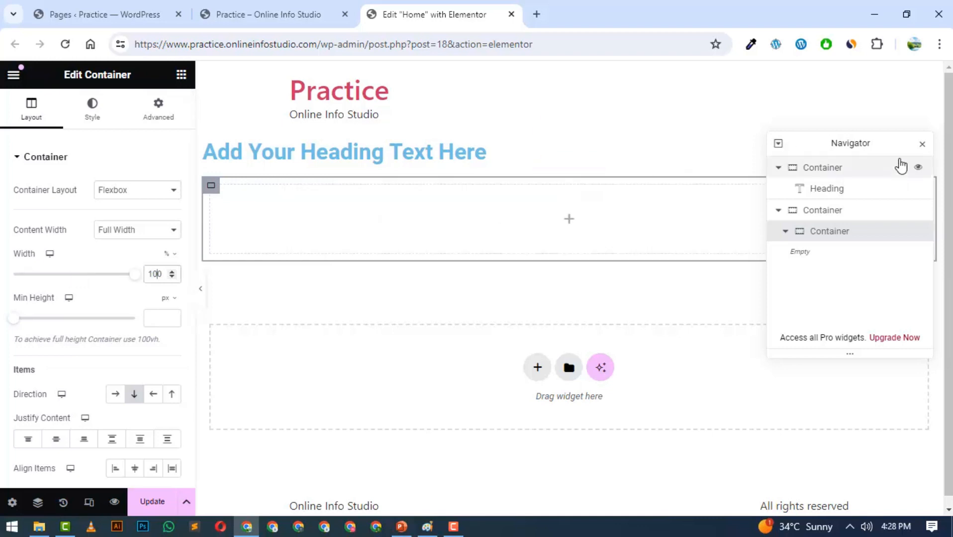
pyautogui.click(921, 146)
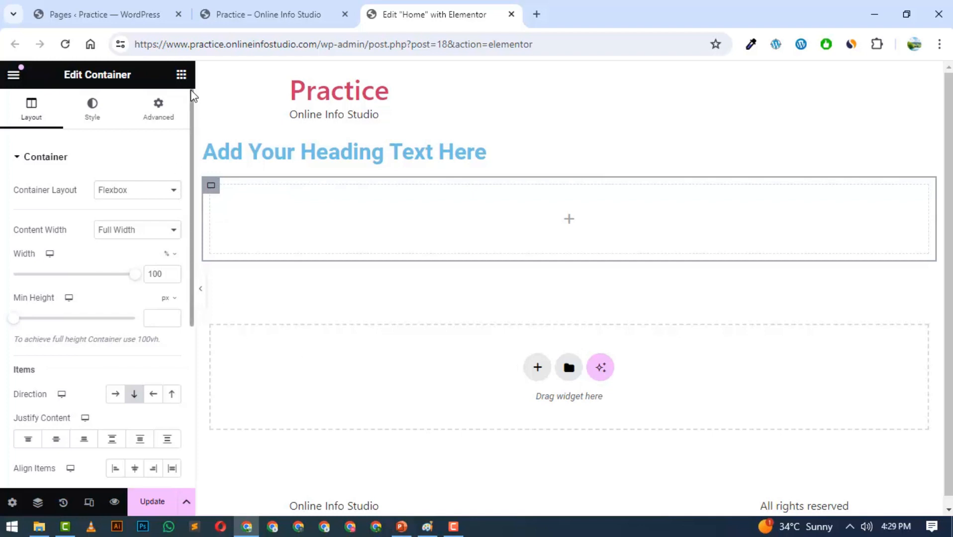
# Step: Add an Image widget to the empty inner container below the heading
pyautogui.click(181, 75)
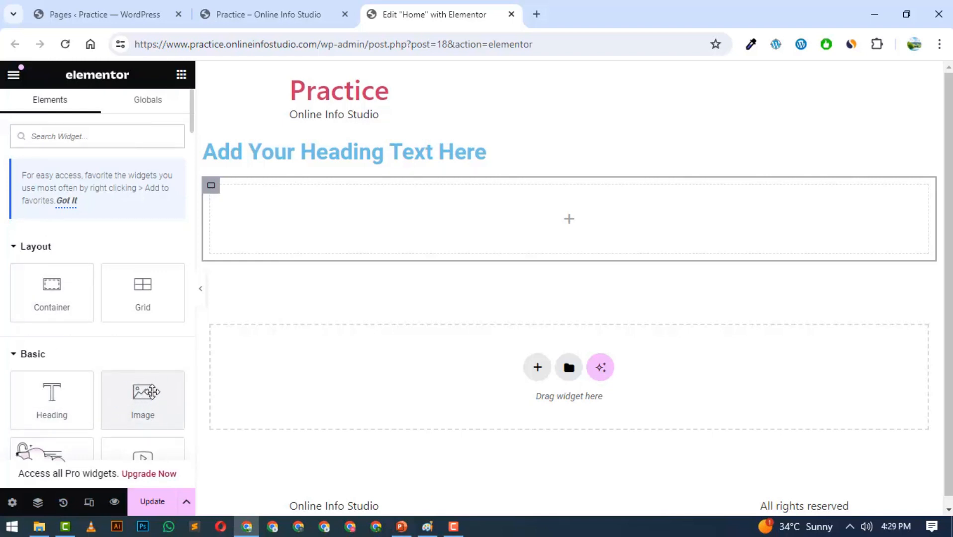
pyautogui.moveTo(139, 393); pyautogui.dragTo(326, 216)
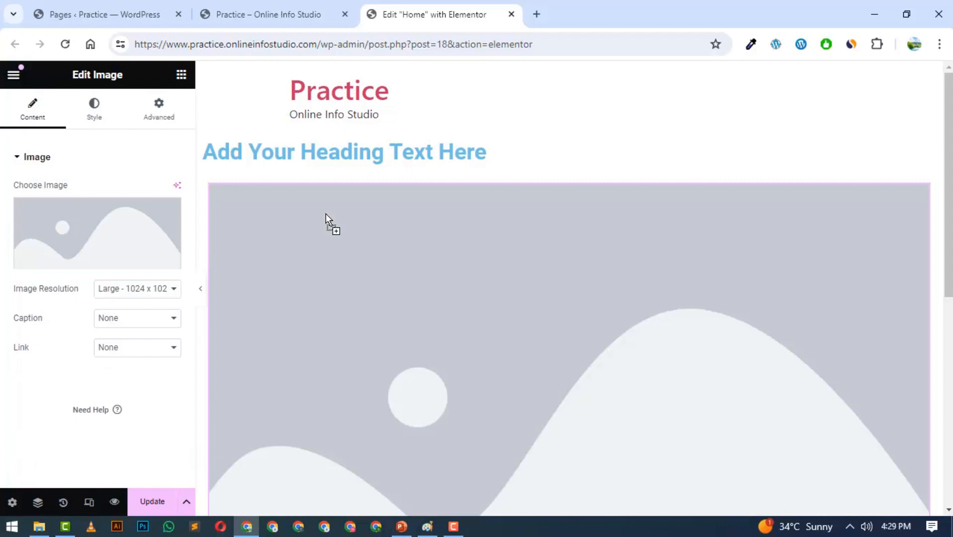
pyautogui.scroll(-2, 389, 256)
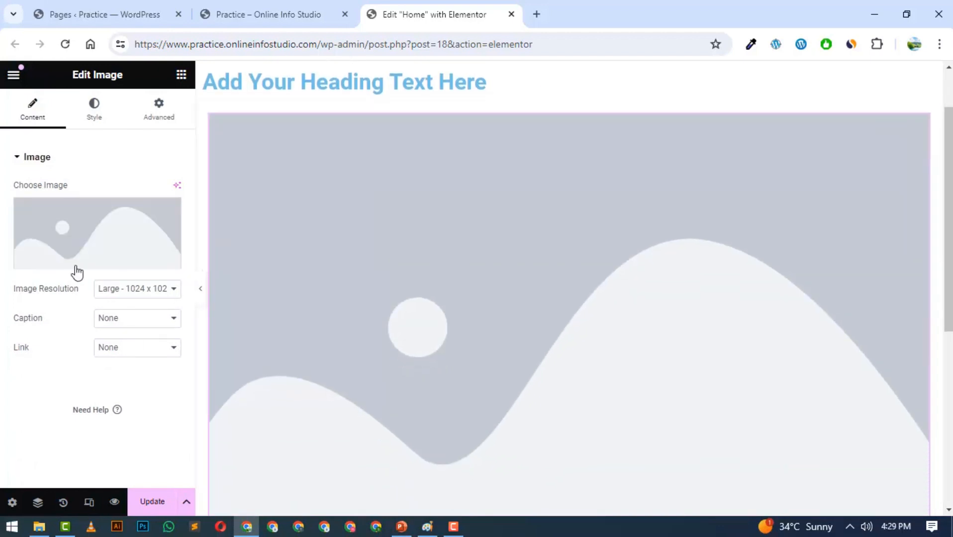
pyautogui.scroll(-2, 405, 265)
pyautogui.scroll(1, 404, 265)
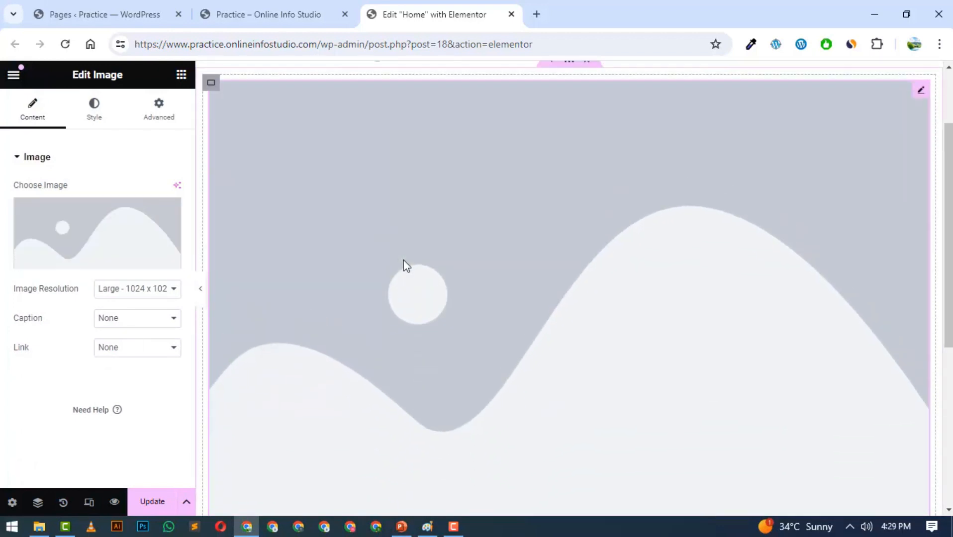
pyautogui.scroll(2, 405, 266)
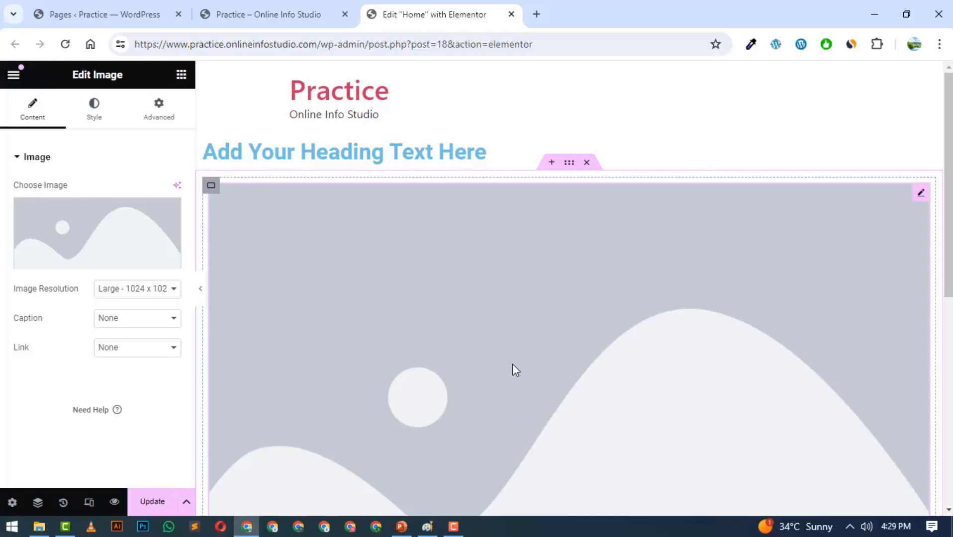
# Step: Switch to Paint and draw a second rectangle of about 836 × 338 px just inside the large one
pyautogui.click(427, 527)
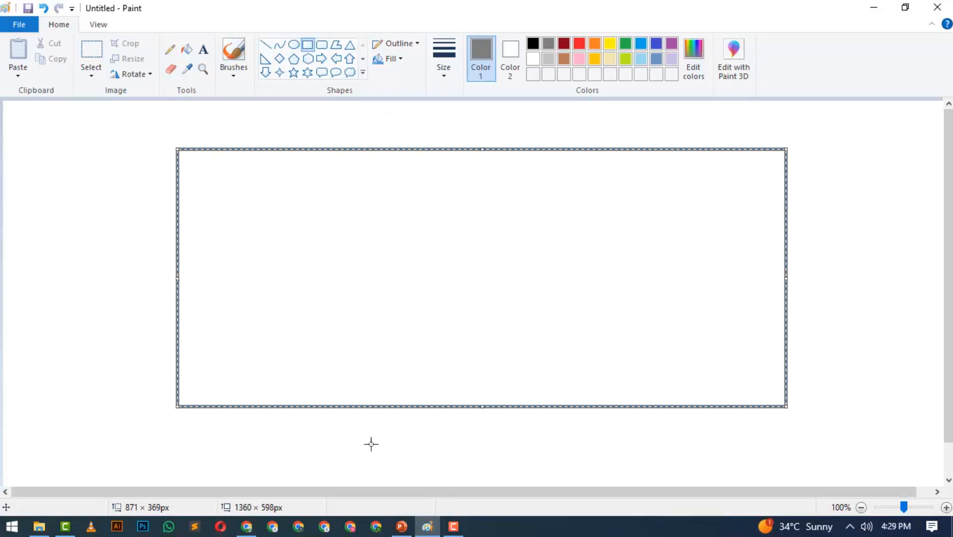
pyautogui.click(117, 354)
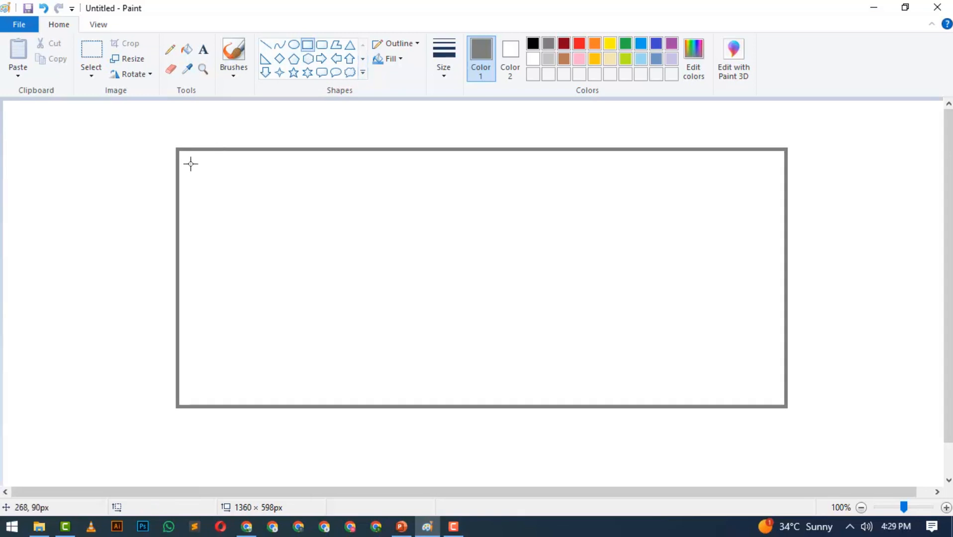
pyautogui.moveTo(189, 162); pyautogui.dragTo(777, 400)
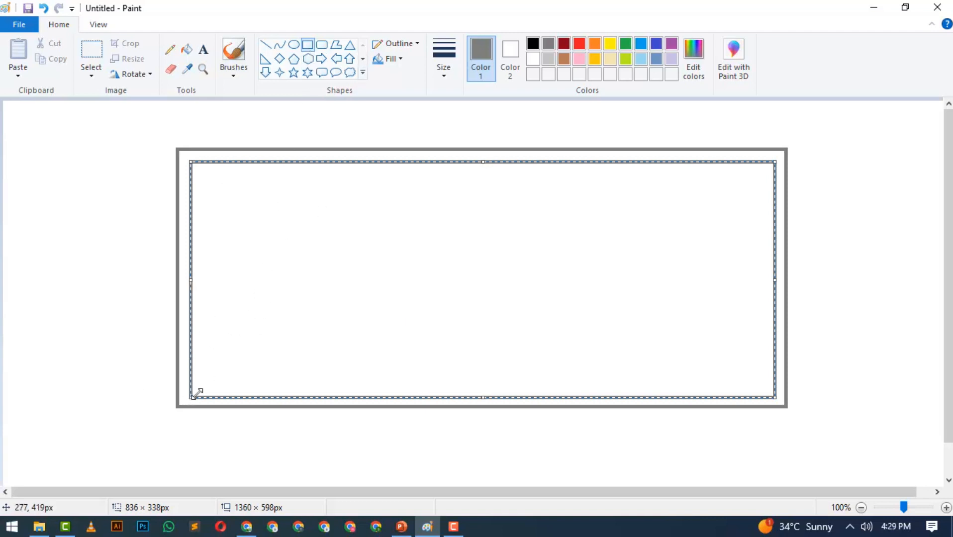
pyautogui.click(152, 158)
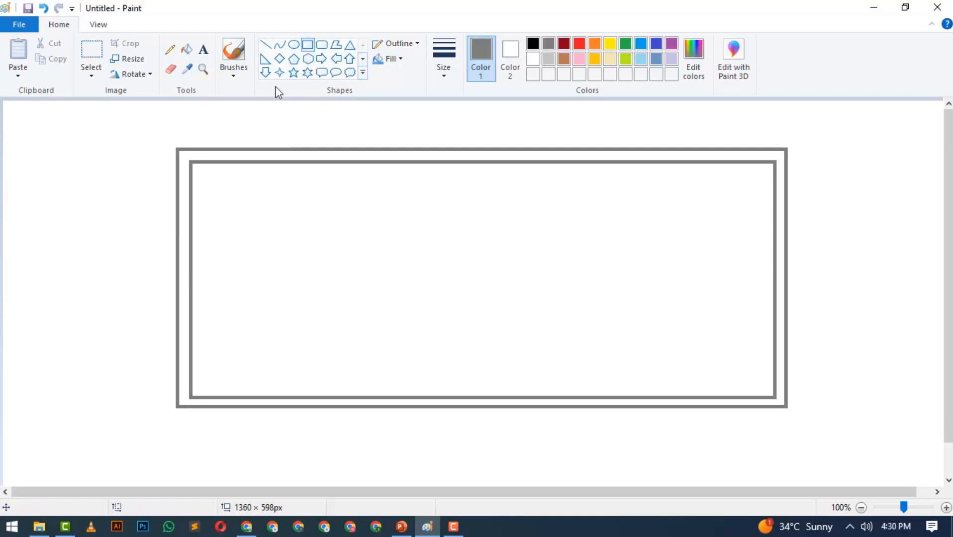
# Step: Draw a thin red rectangle of about 478 × 15 px along the lower edges of the two nested rectangles
pyautogui.moveTo(189, 400); pyautogui.dragTo(525, 410)
pyautogui.click(578, 44)
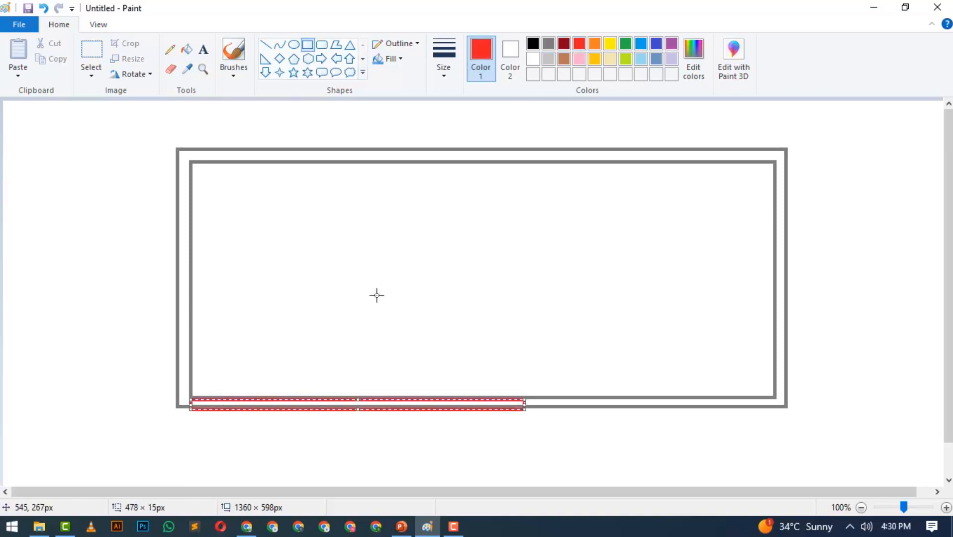
pyautogui.click(131, 333)
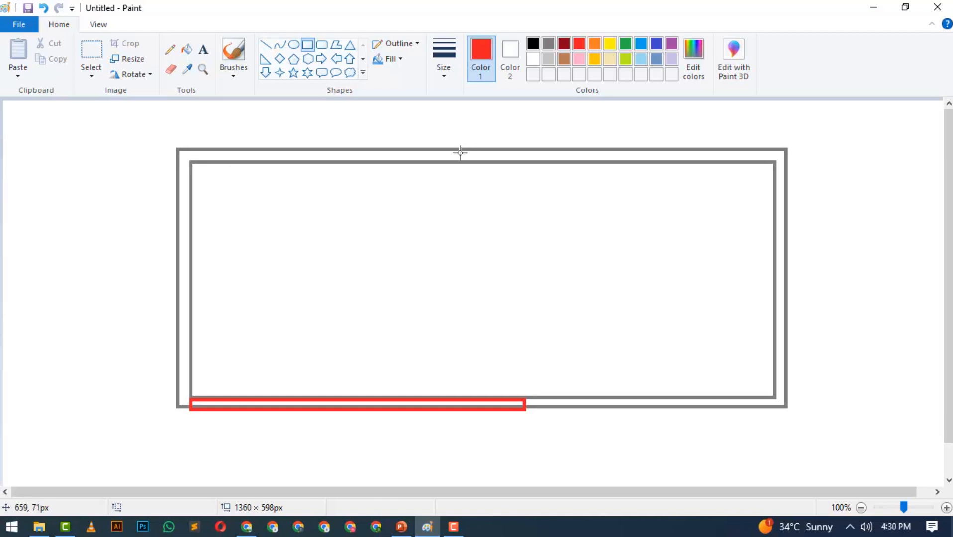
# Step: Brush red arrows pointing to the outer rectangle's upper-left corner and into the inner rectangle, and switch back to the Elementor editor
pyautogui.click(234, 55)
pyautogui.moveTo(133, 131)
pyautogui.mouseDown()
pyautogui.moveTo(173, 149)
pyautogui.moveTo(155, 155)
pyautogui.mouseUp()
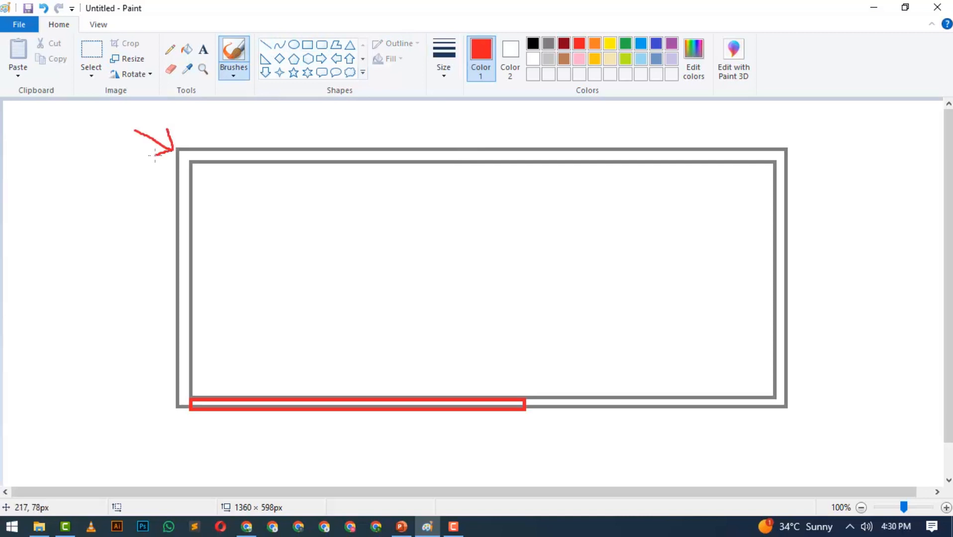
pyautogui.moveTo(140, 191); pyautogui.dragTo(209, 196)
pyautogui.moveTo(205, 190)
pyautogui.mouseDown()
pyautogui.moveTo(219, 199)
pyautogui.moveTo(204, 215)
pyautogui.moveTo(202, 187)
pyautogui.mouseUp()
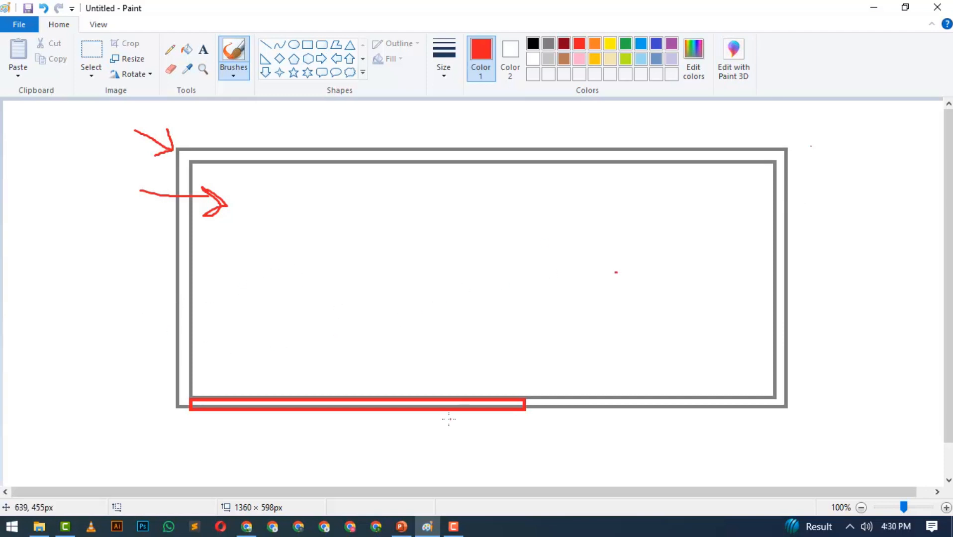
pyautogui.click(245, 529)
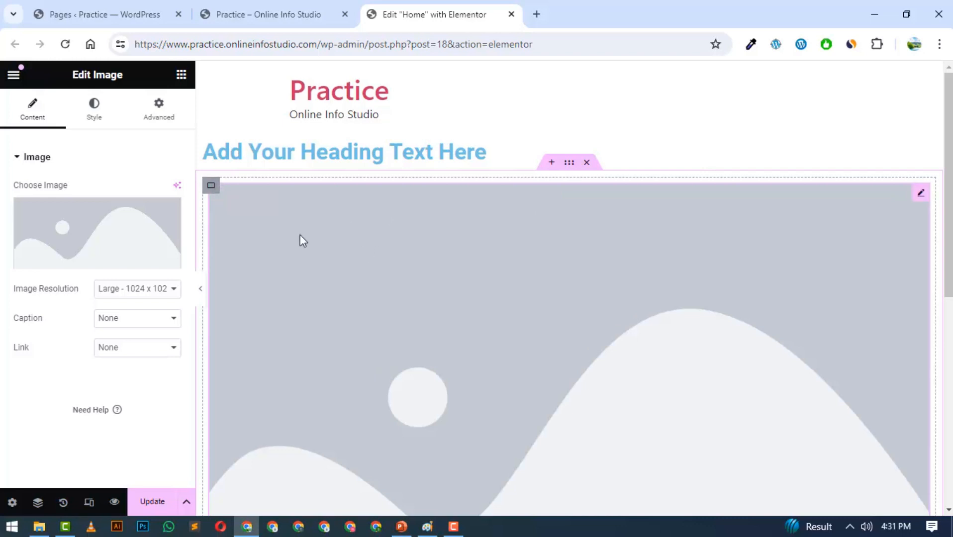
# Step: Look through the Basic widgets in the Elementor widget list
pyautogui.click(181, 74)
pyautogui.scroll(-3, 56, 329)
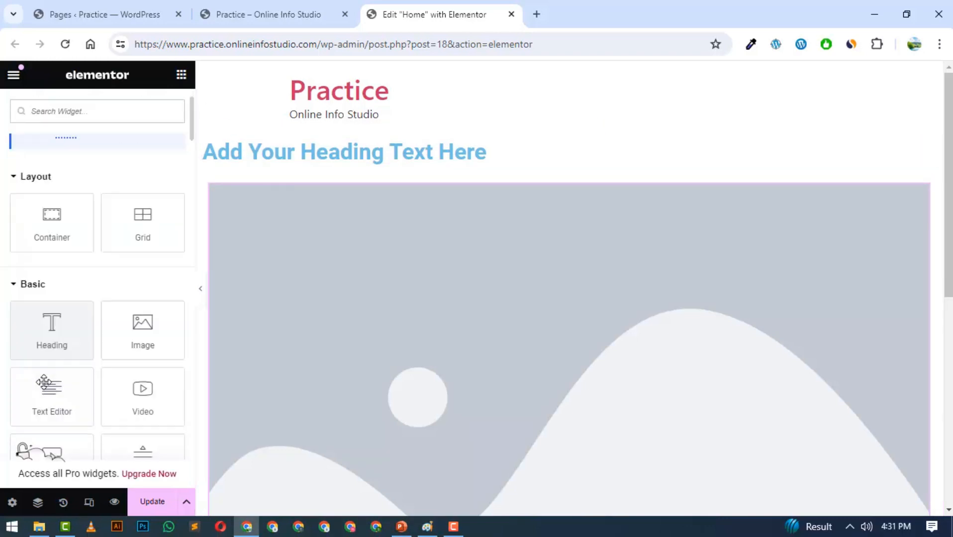
pyautogui.scroll(-1, 79, 343)
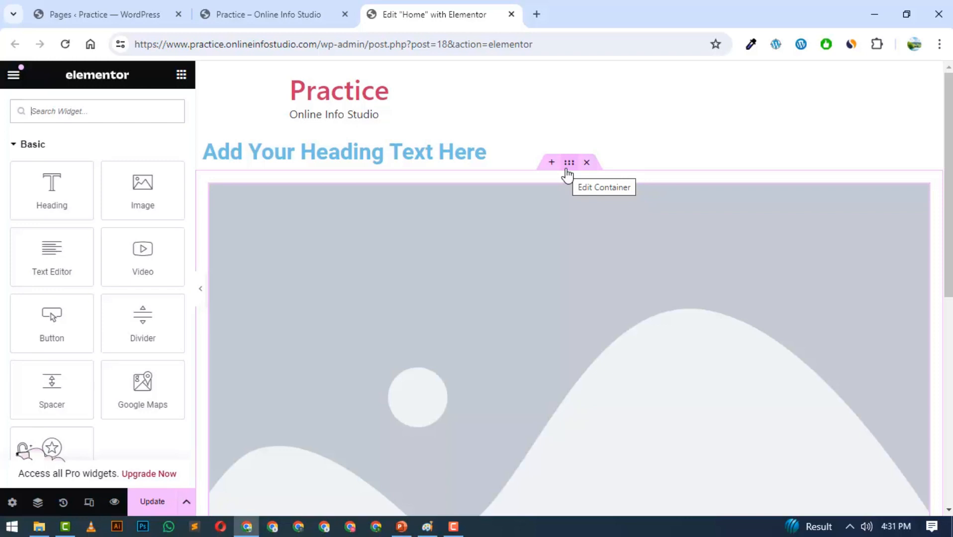
# Step: Examine the Image widget's Content, Style and Advanced settings and open the outer container's settings
pyautogui.click(478, 232)
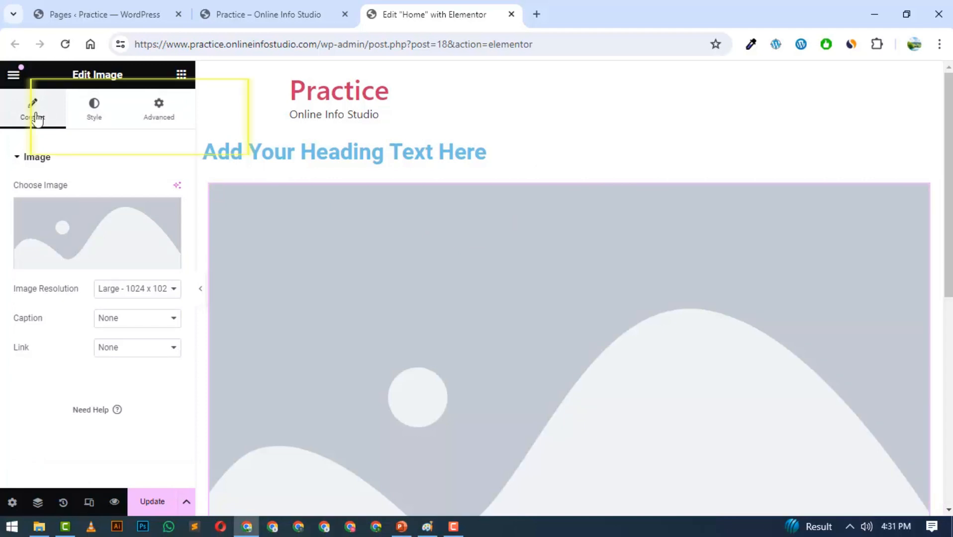
pyautogui.click(105, 111)
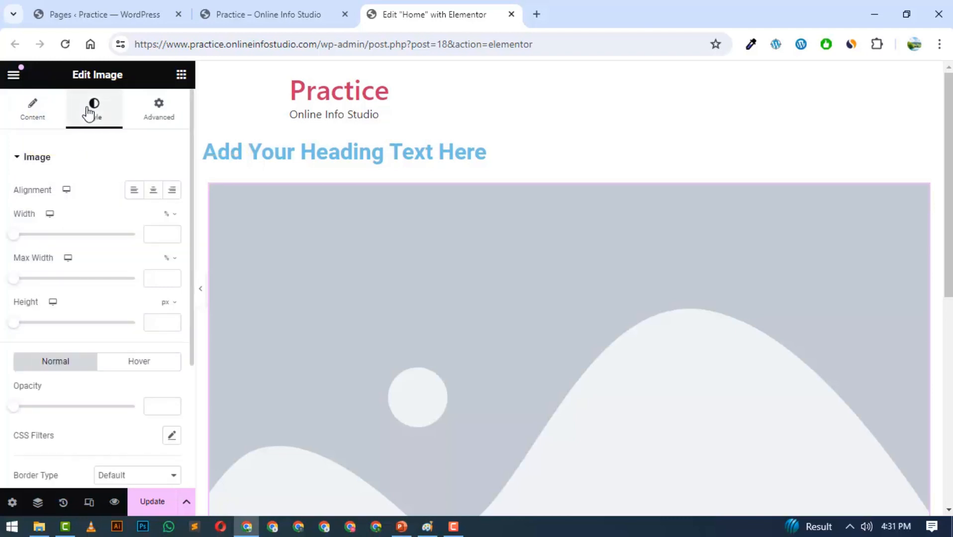
pyautogui.click(151, 114)
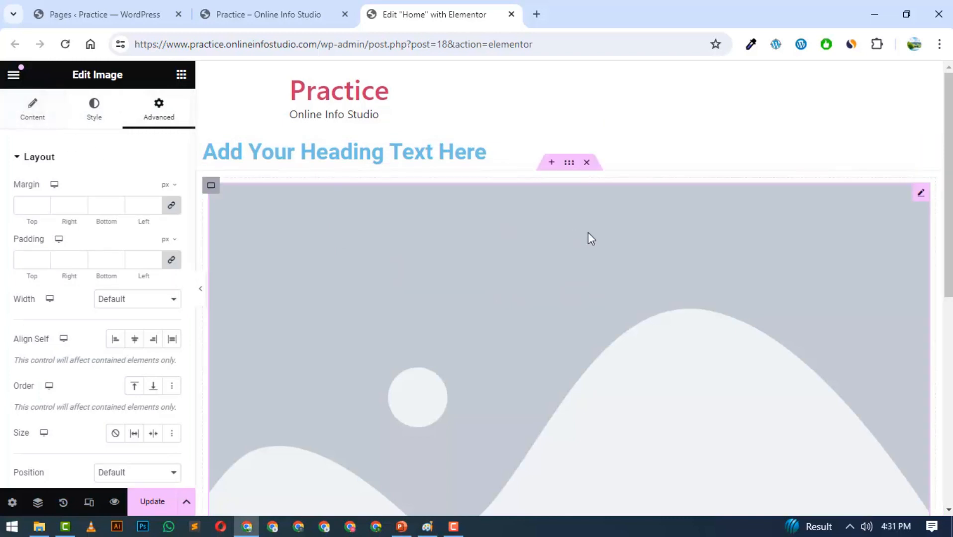
pyautogui.click(569, 164)
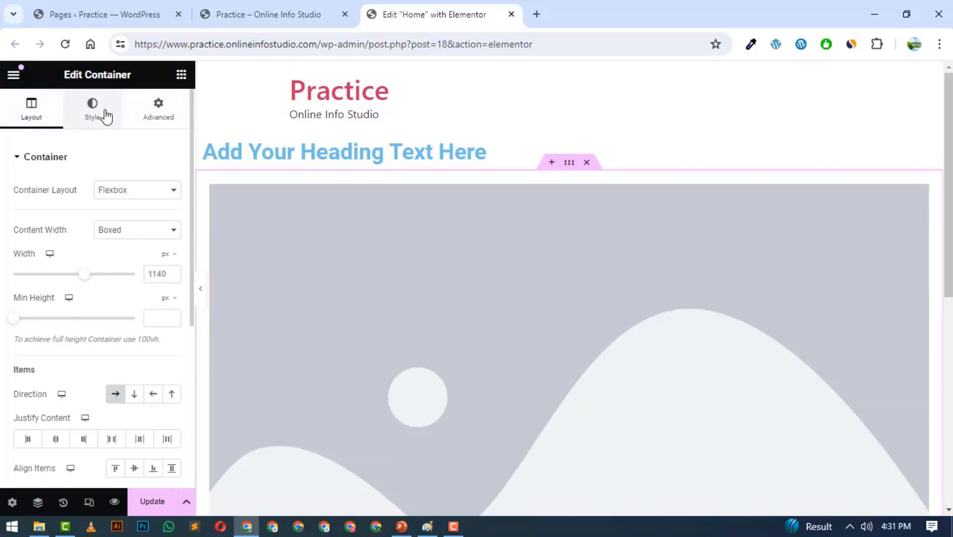
# Step: Open Notepad with a blank document over the Elementor editor
pyautogui.click(11, 527)
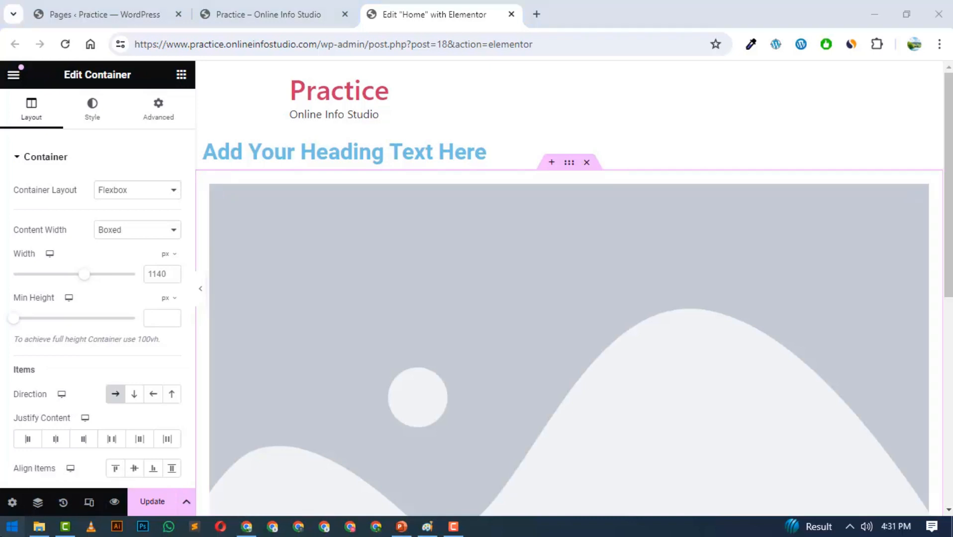
pyautogui.write('notepad')
pyautogui.click(172, 149)
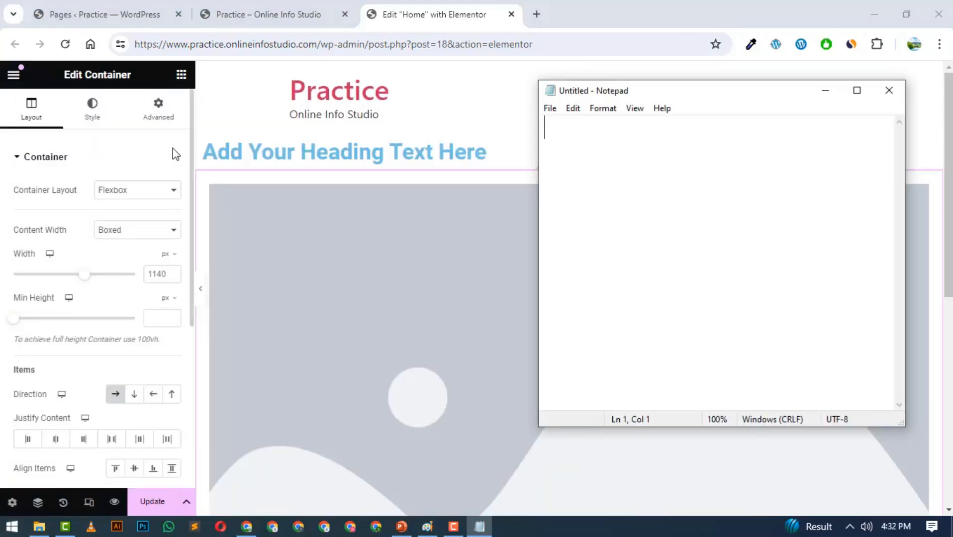
# Step: Write the headings "Layout/Content", "Style" and "Advance" in the note, with two blank lines between them
pyautogui.write('Layout/Content')
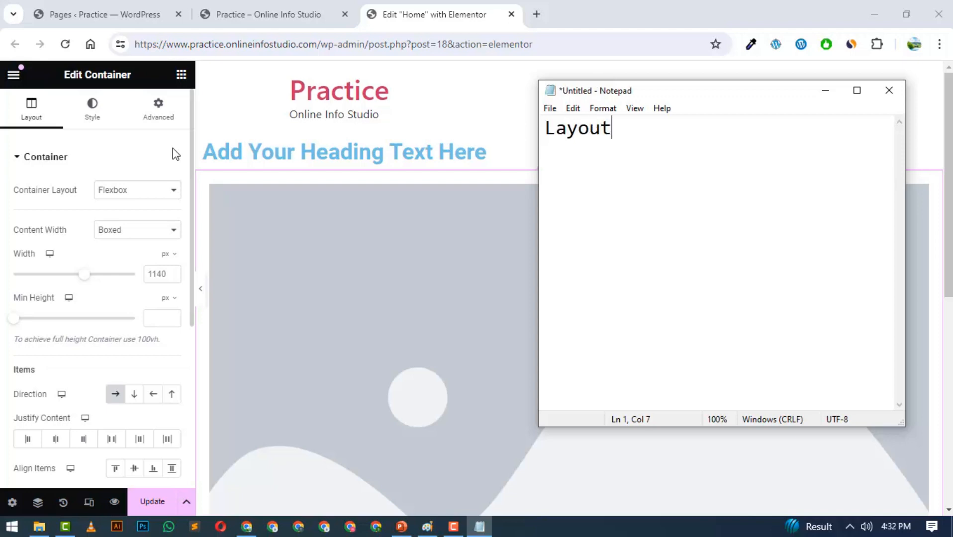
pyautogui.press('Return')
pyautogui.press('Return')
pyautogui.press('Return')
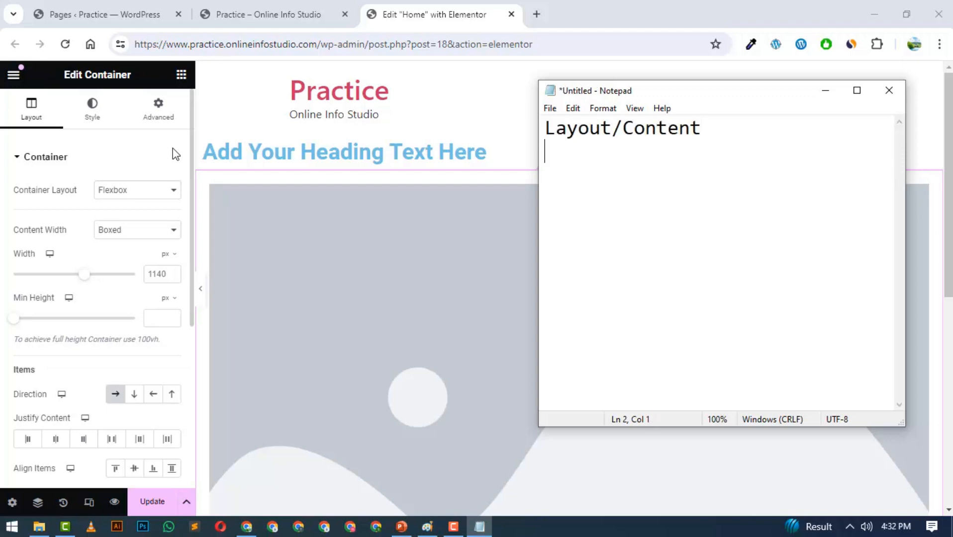
pyautogui.write('Style')
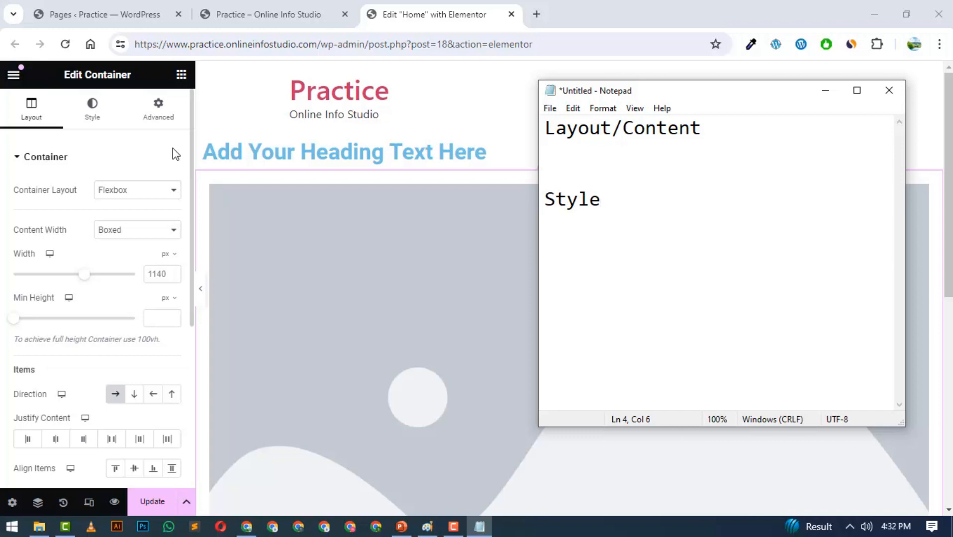
pyautogui.press('Return')
pyautogui.press('Return')
pyautogui.press('Return')
pyautogui.write('Advance')
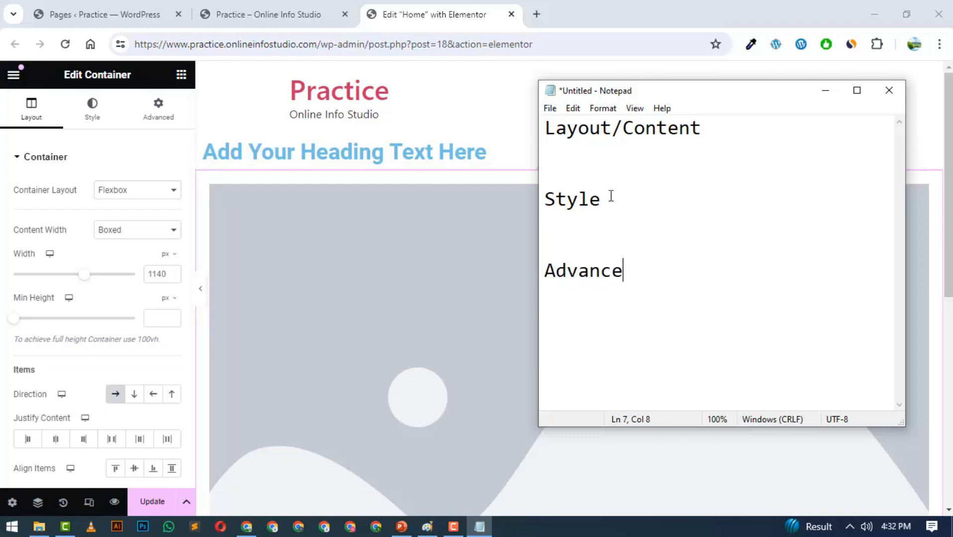
# Step: Add the lines "-Image Upload" and "-Content" beneath the "Layout/Content" heading
pyautogui.click(712, 130)
pyautogui.press('Return')
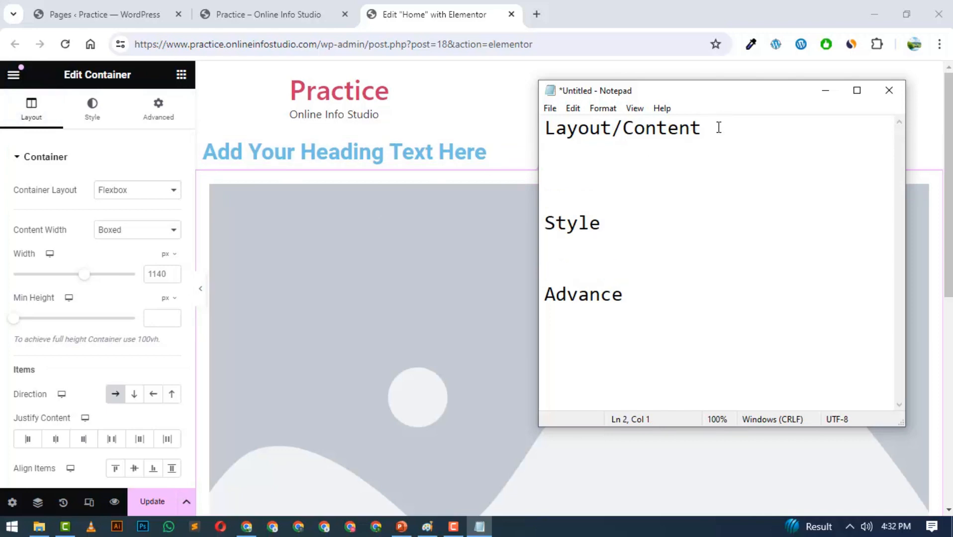
pyautogui.write('-Image Up')
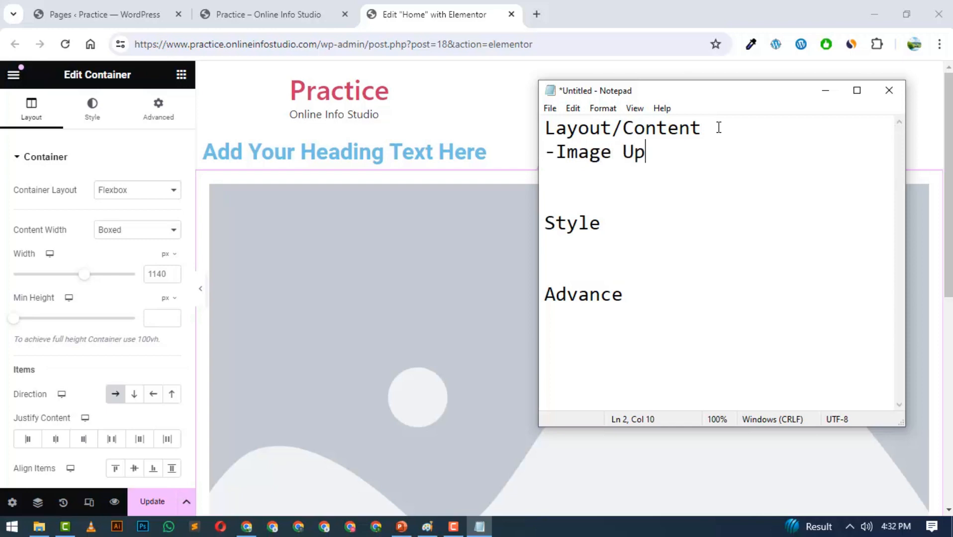
pyautogui.write('load')
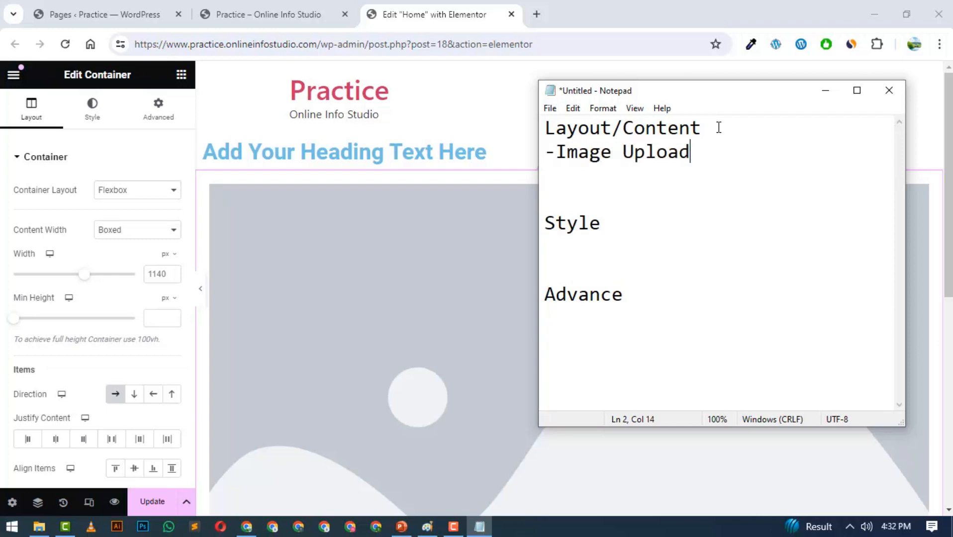
pyautogui.press('Return')
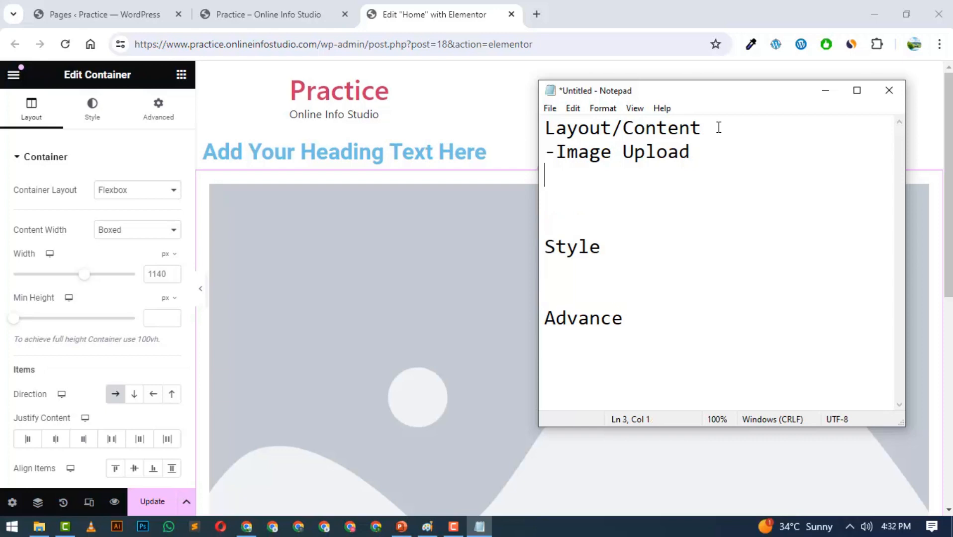
pyautogui.write('-Content')
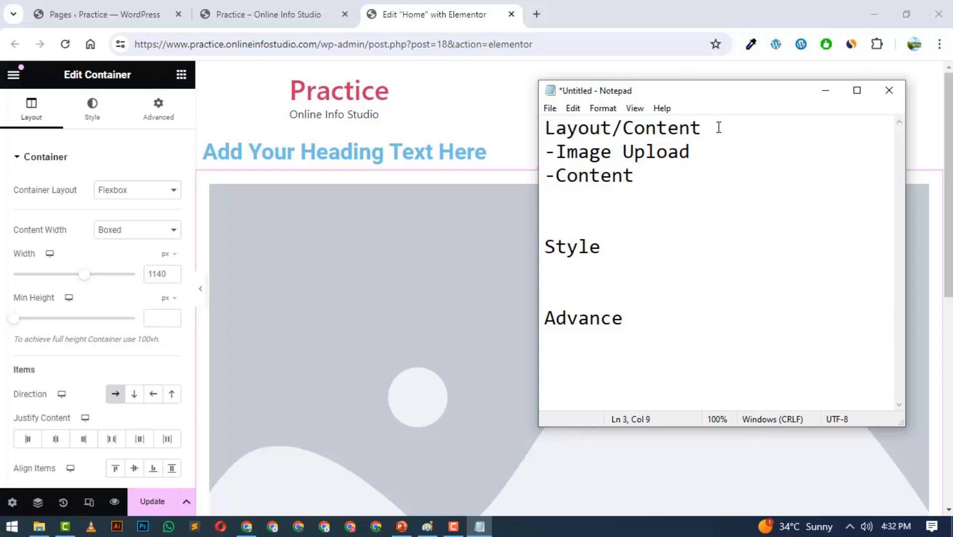
# Step: Show the container's Style settings and add the line "-Font, Font size, Font color" beneath the note's "Style" heading
pyautogui.click(90, 121)
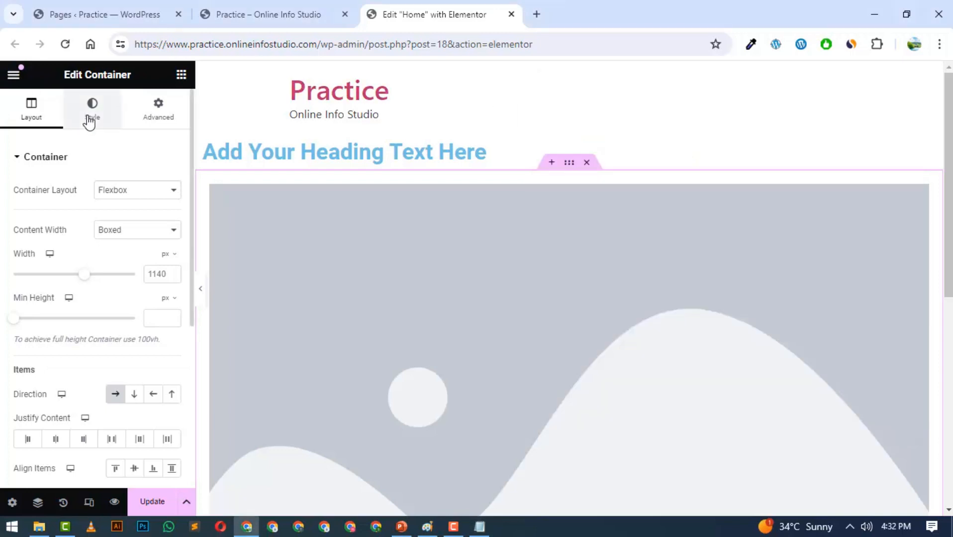
pyautogui.click(90, 121)
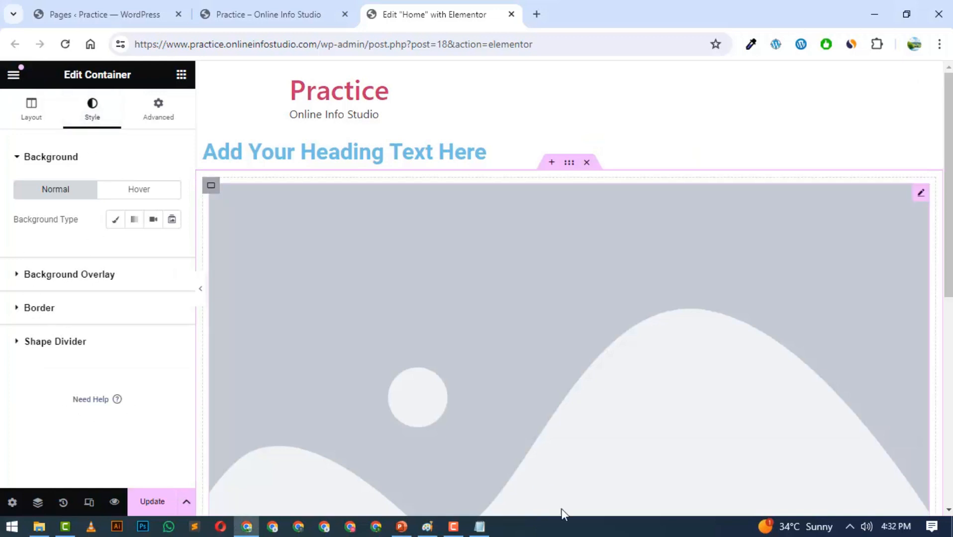
pyautogui.click(479, 527)
pyautogui.click(633, 262)
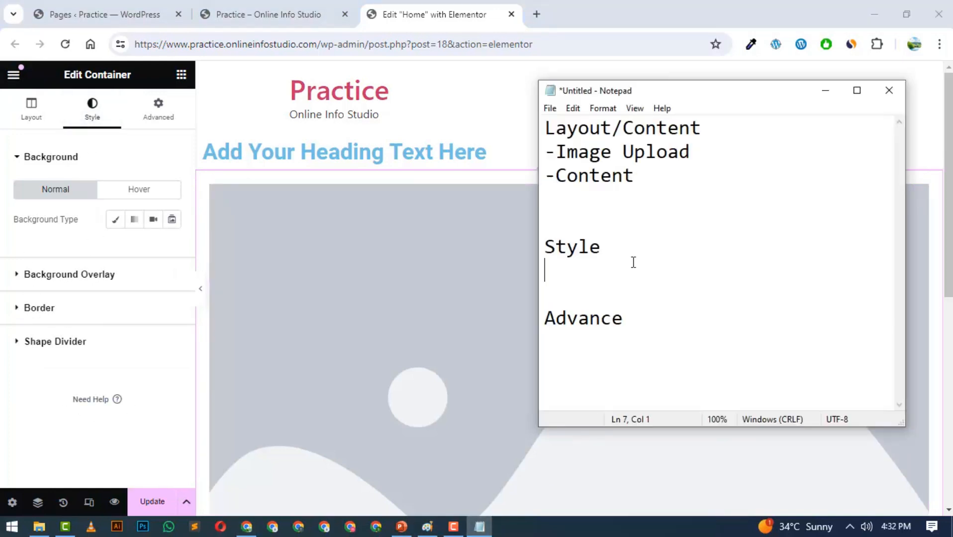
pyautogui.write('-Font, ')
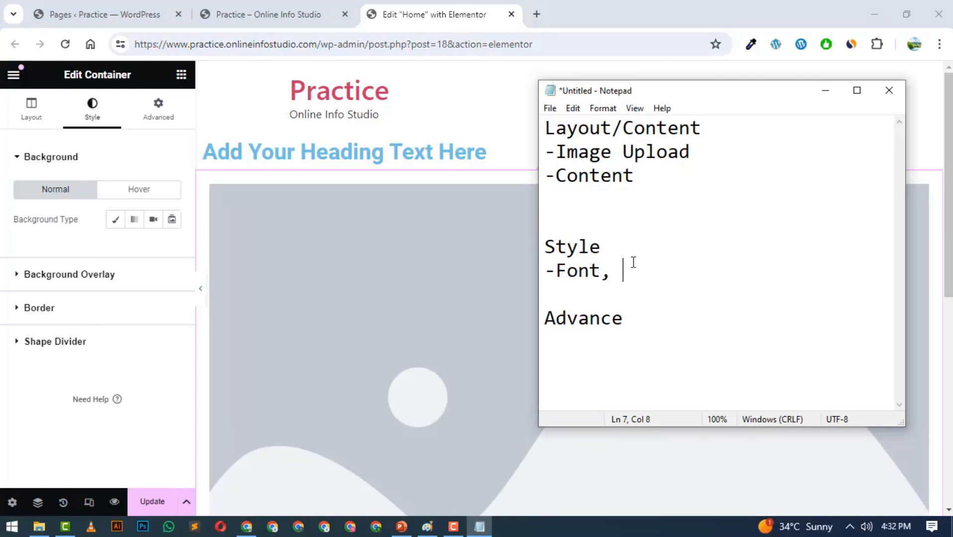
pyautogui.write('Font size, ')
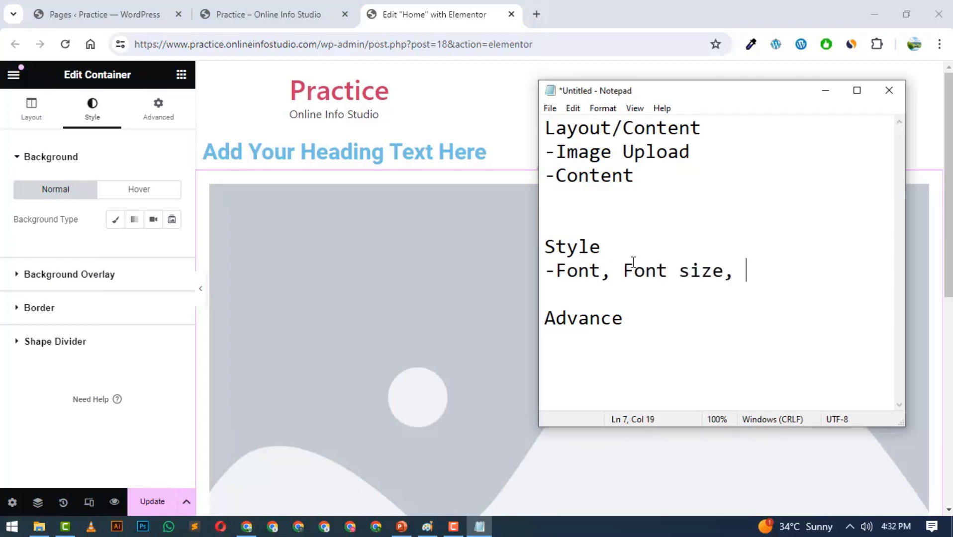
pyautogui.write('Font color')
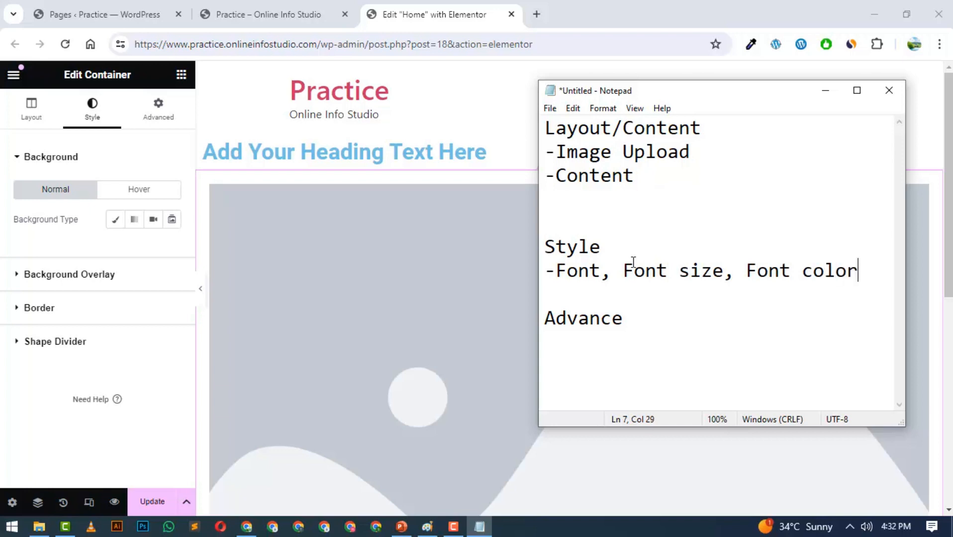
# Step: Add the lines "-image size" and "-colors" beneath the font line in the note, and highlight the Style items
pyautogui.press('Return')
pyautogui.write('-')
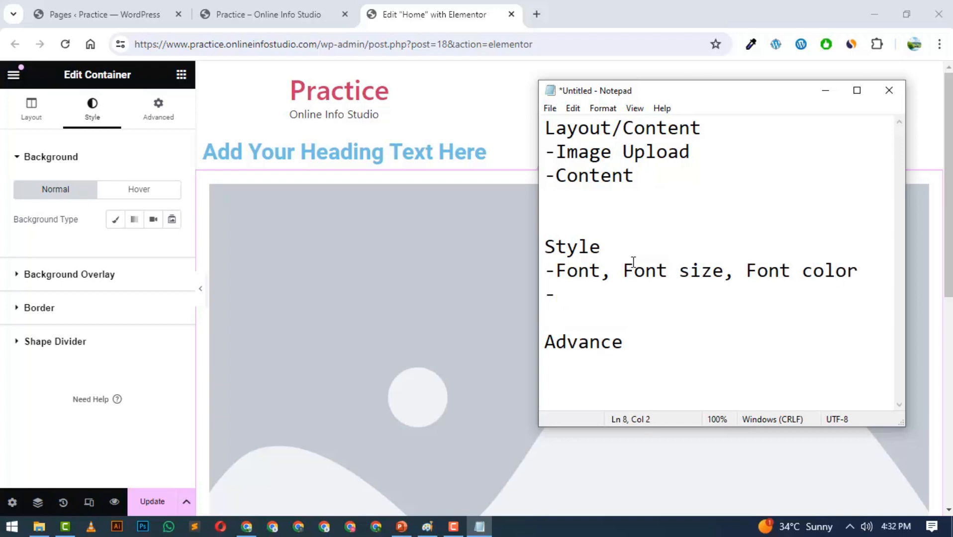
pyautogui.write('image ka s')
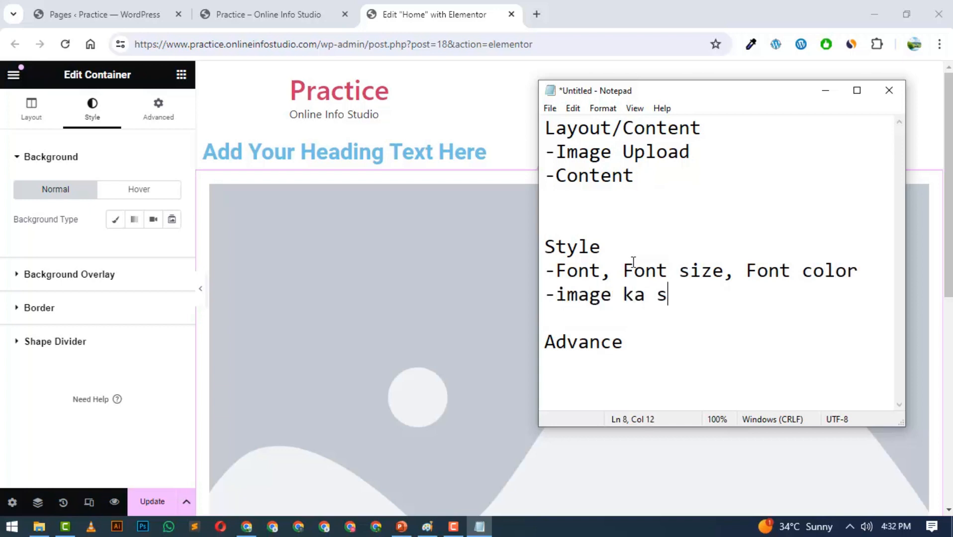
pyautogui.write('i')
pyautogui.press('BackSpace')
pyautogui.press('BackSpace')
pyautogui.press('BackSpace')
pyautogui.press('BackSpace')
pyautogui.press('BackSpace')
pyautogui.write('siz')
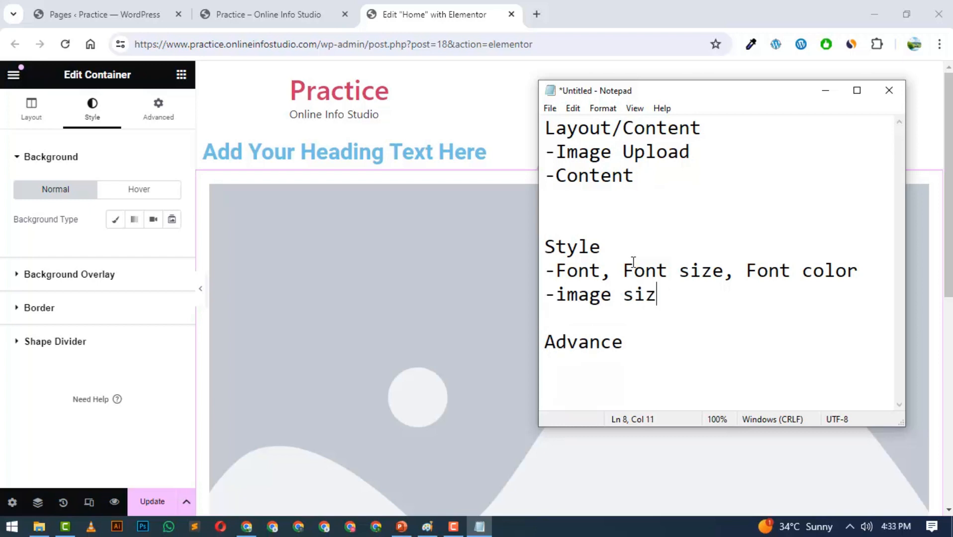
pyautogui.write('e')
pyautogui.press('Return')
pyautogui.write('-')
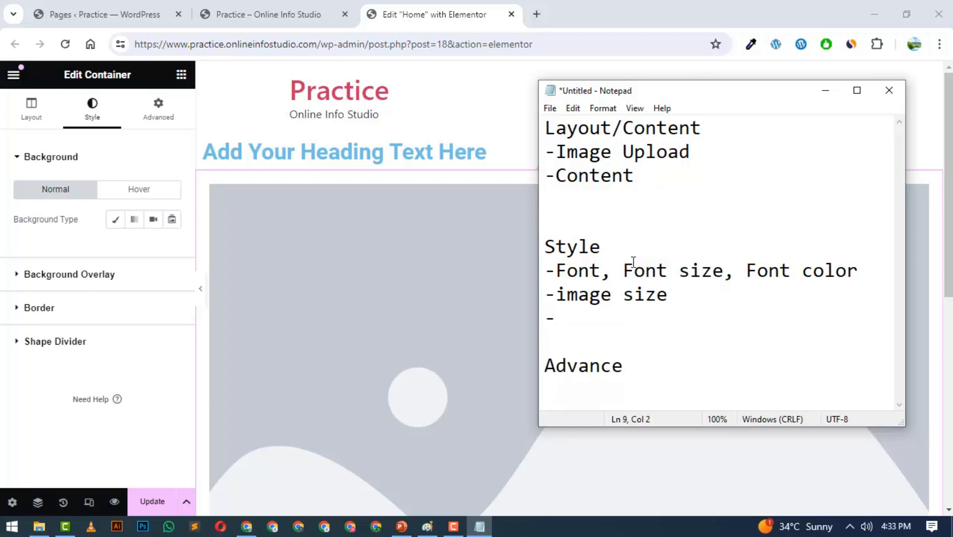
pyautogui.write('colors')
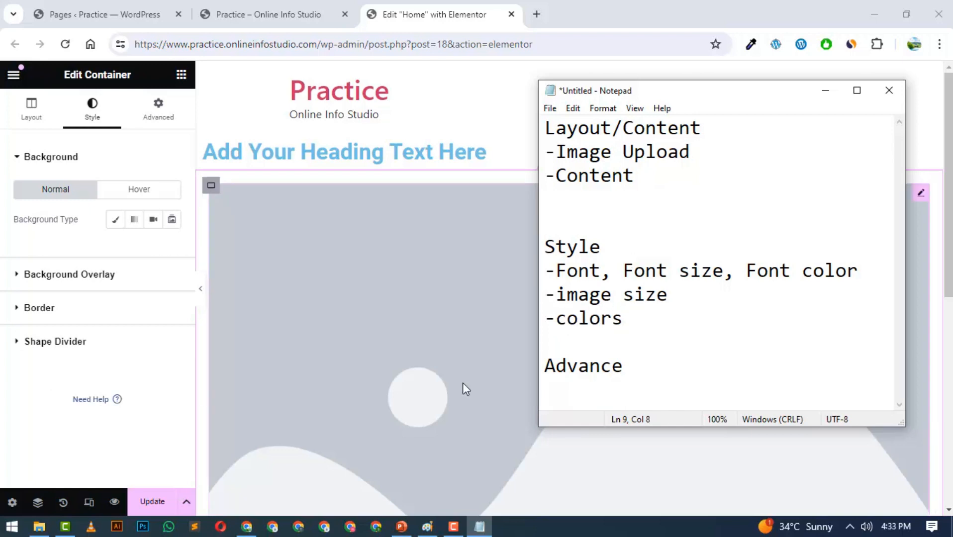
pyautogui.moveTo(624, 321); pyautogui.dragTo(559, 271)
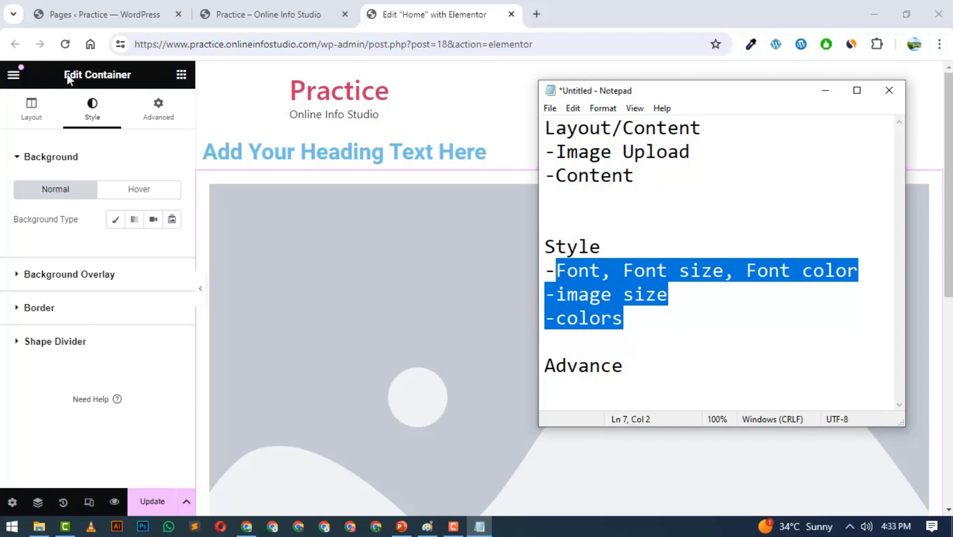
# Step: Show the container's Advanced settings and add the lines "Margin/Padding" and "- Animations" beneath the note's "Advance" heading
pyautogui.click(165, 110)
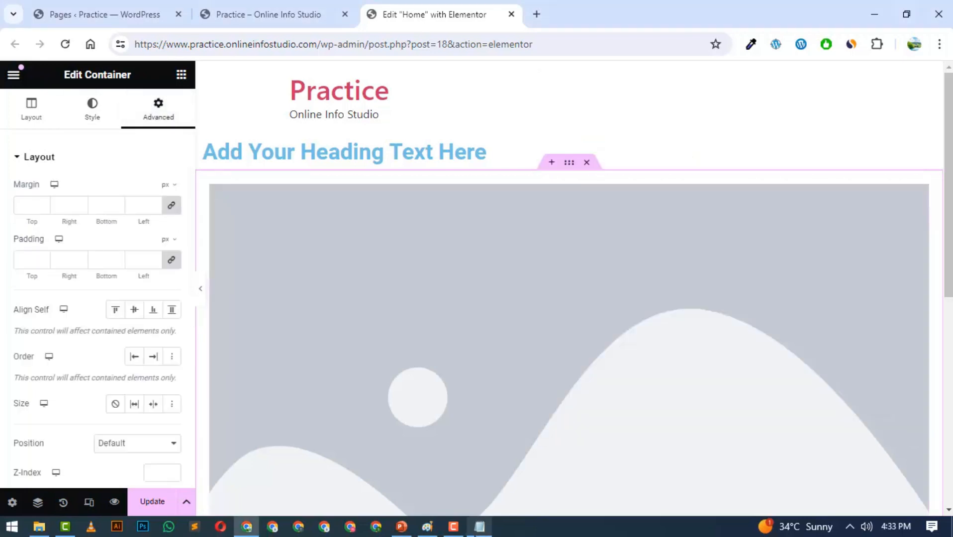
pyautogui.click(480, 527)
pyautogui.click(628, 362)
pyautogui.press('Return')
pyautogui.press('Return')
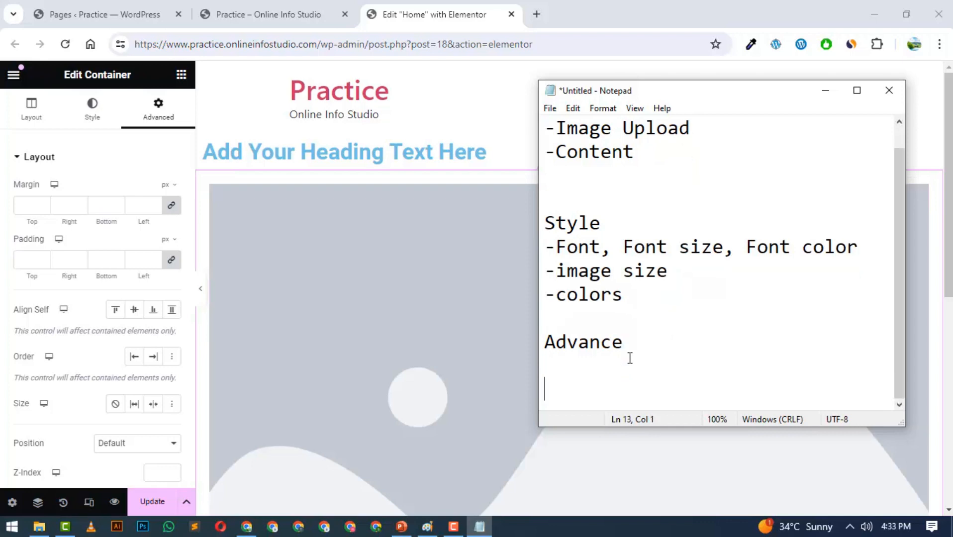
pyautogui.press('BackSpace')
pyautogui.write('Margi')
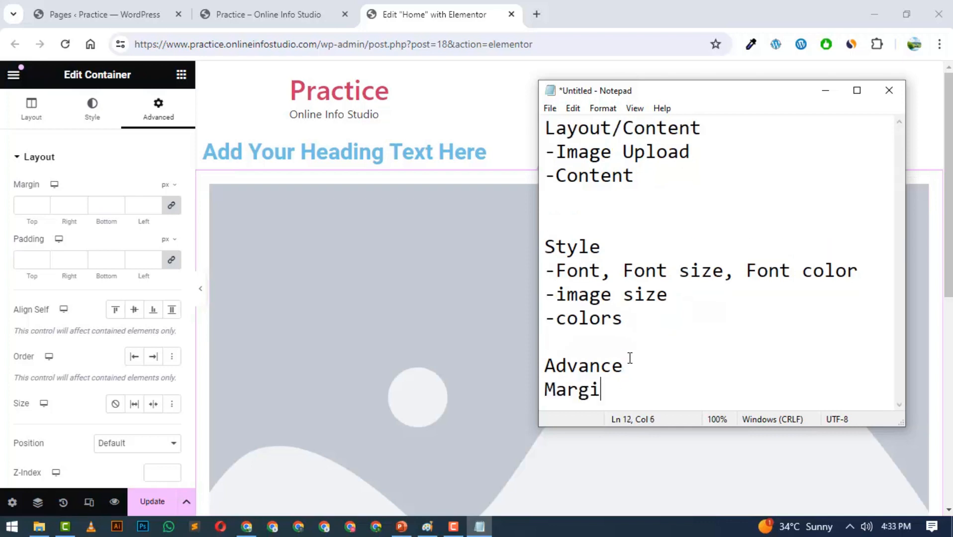
pyautogui.write('n/Padding')
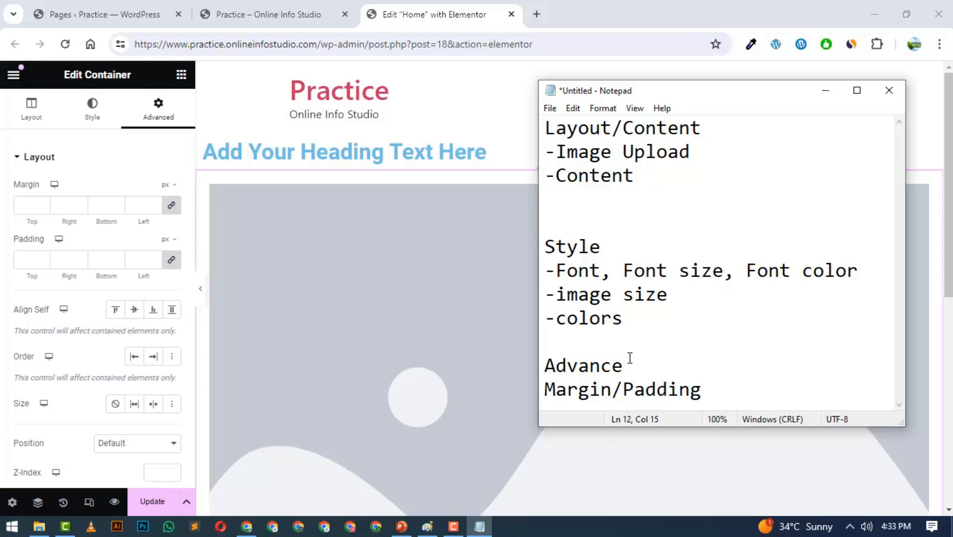
pyautogui.press('Return')
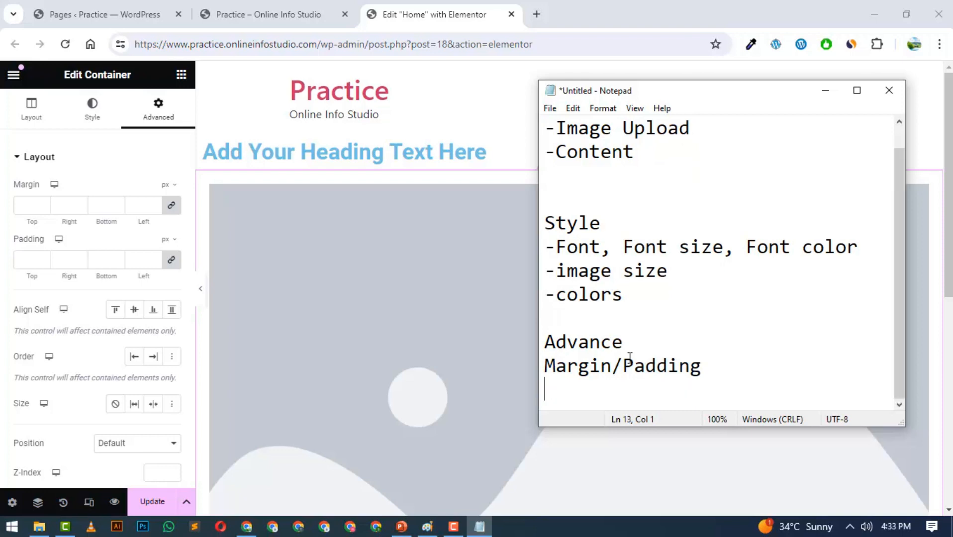
pyautogui.write('- Animations')
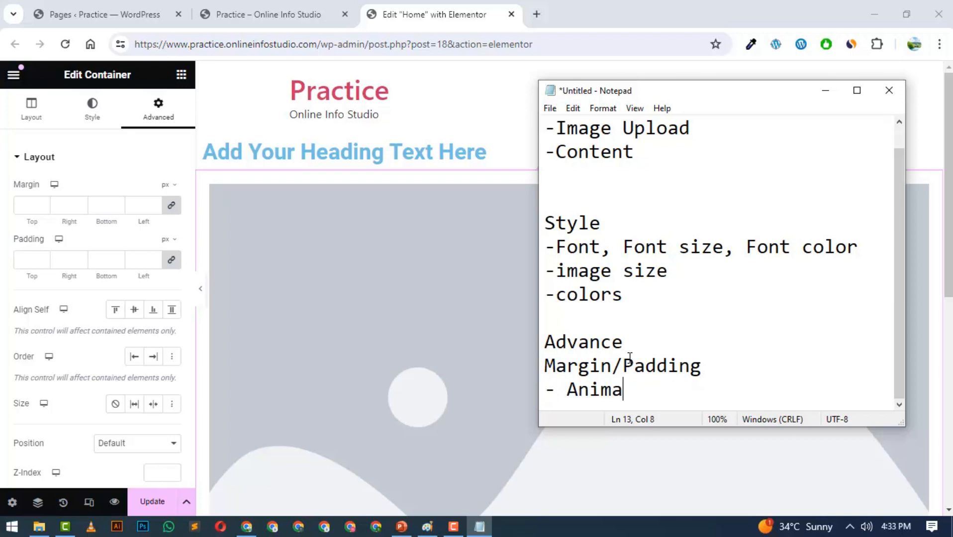
pyautogui.press('Return')
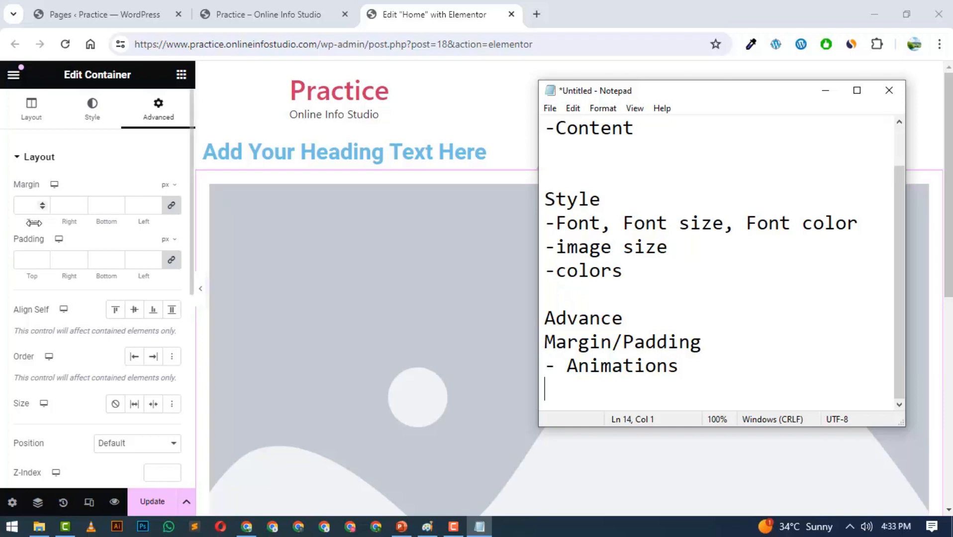
# Step: Examine the container's Advanced settings, including Margin and Padding, and review the note's items for all three headings
pyautogui.scroll(-4, 34, 223)
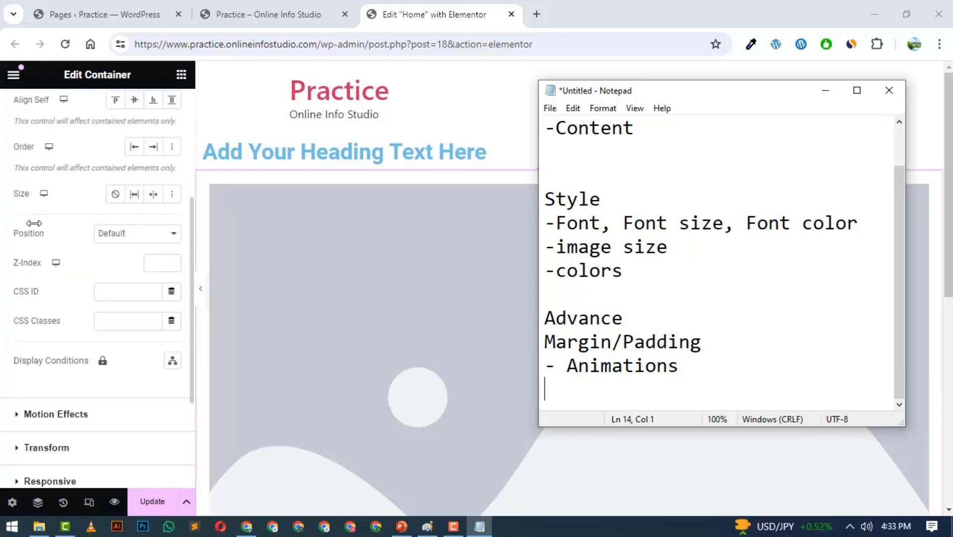
pyautogui.scroll(-3, 33, 223)
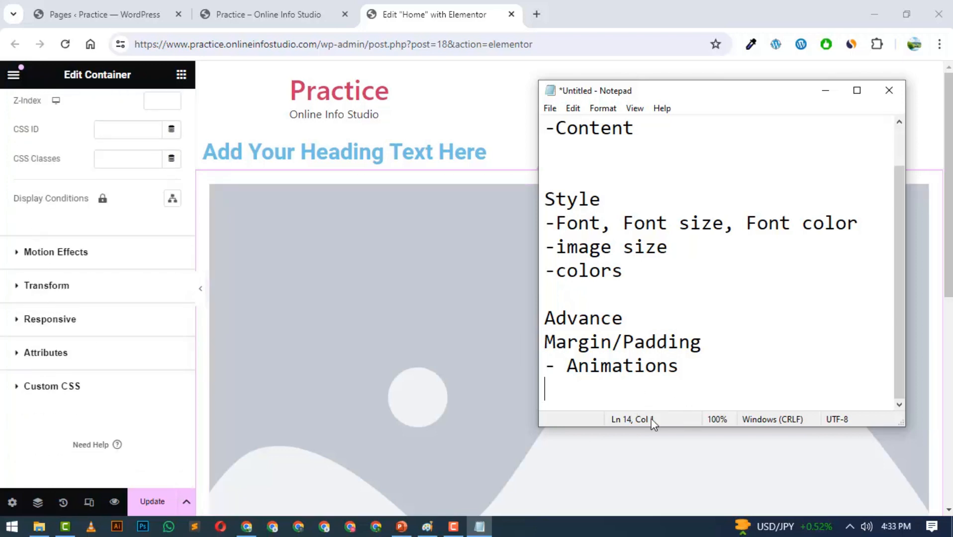
pyautogui.moveTo(626, 322); pyautogui.dragTo(568, 319)
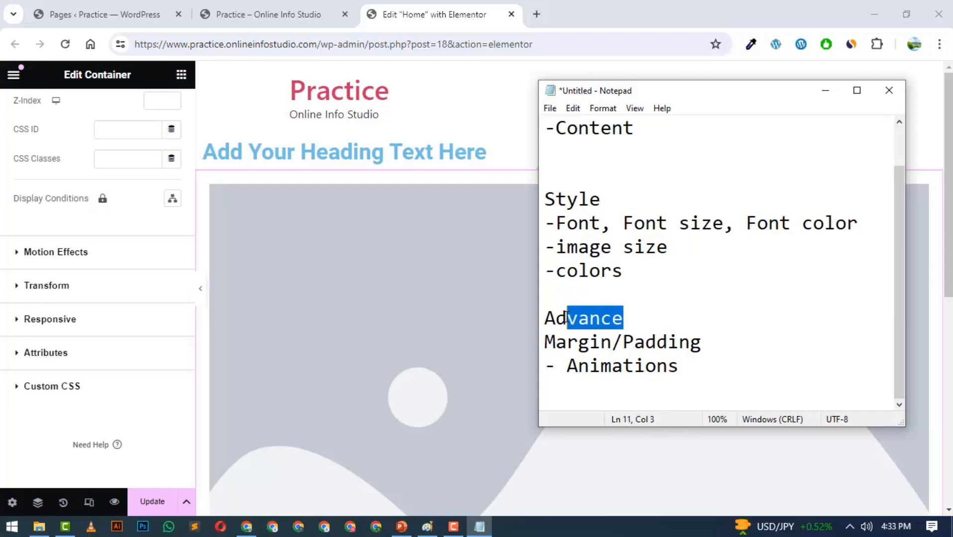
pyautogui.scroll(1, 567, 318)
pyautogui.scroll(8, 57, 158)
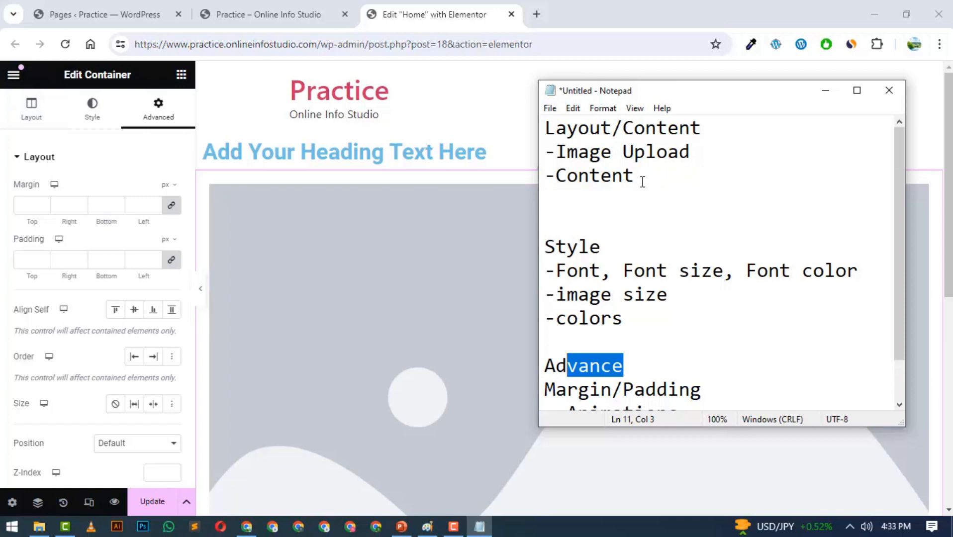
pyautogui.moveTo(642, 182); pyautogui.dragTo(557, 152)
pyautogui.click(635, 314)
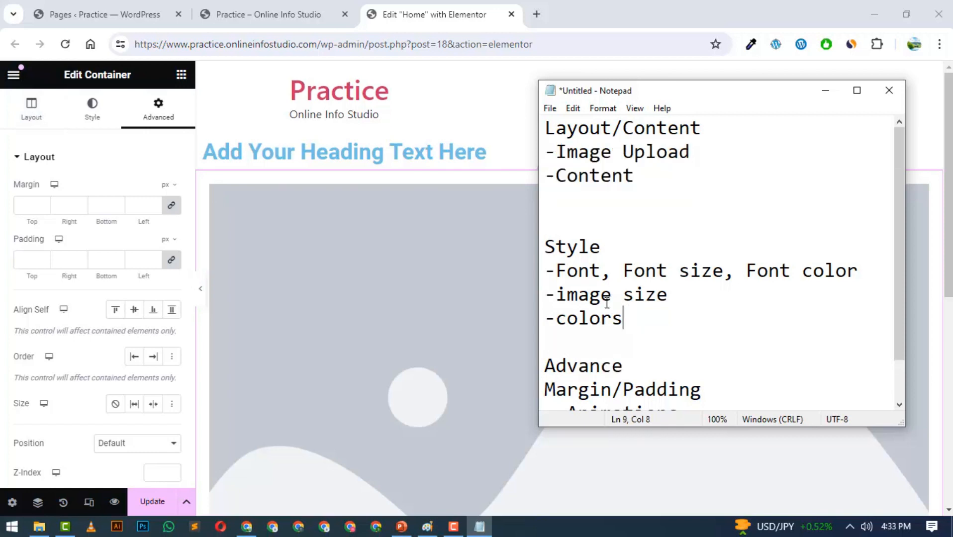
pyautogui.keyDown('shift'); pyautogui.click(555, 274); pyautogui.keyUp('shift')
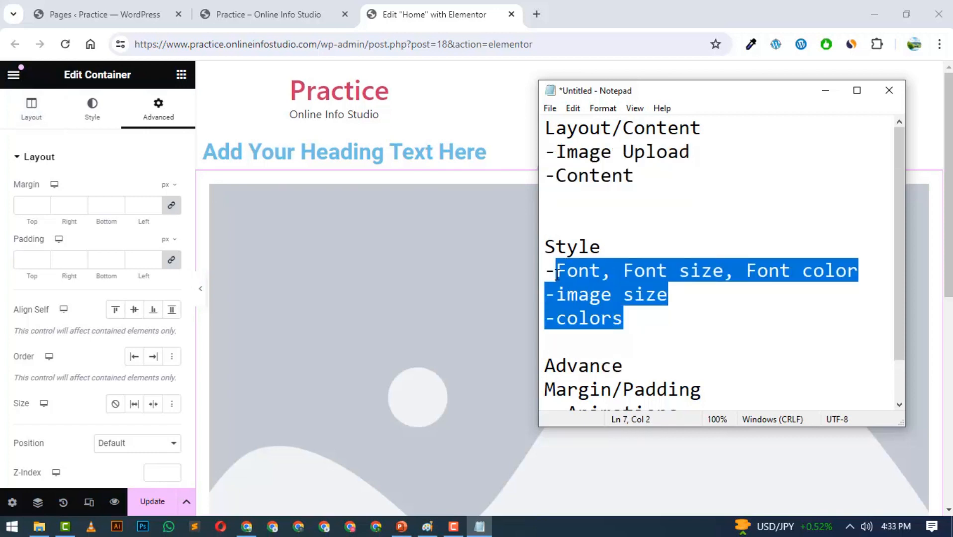
pyautogui.scroll(-1, 640, 303)
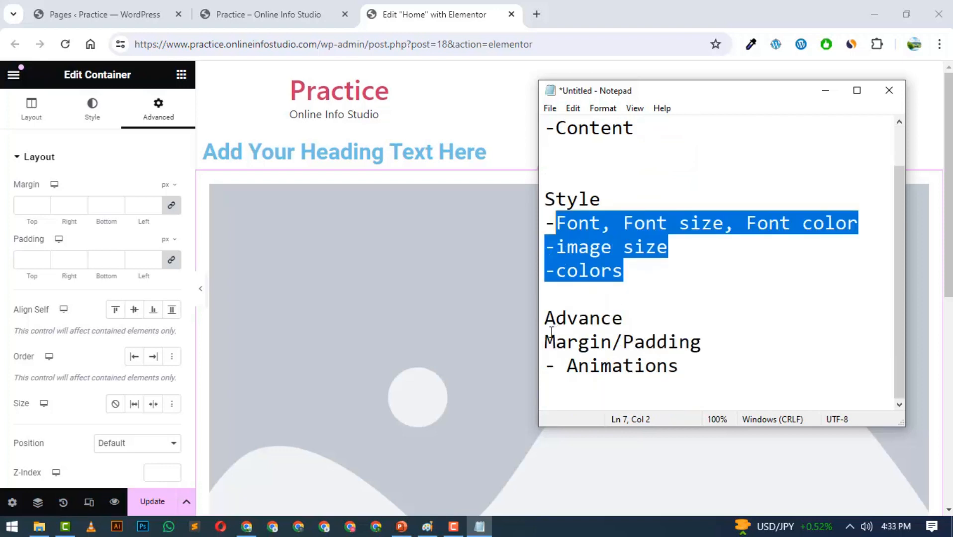
pyautogui.moveTo(545, 342); pyautogui.dragTo(708, 347)
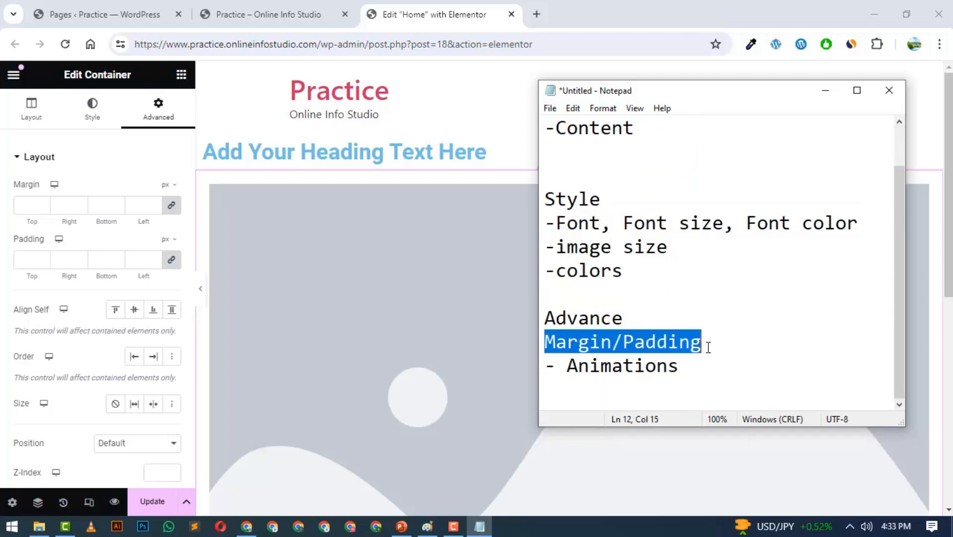
pyautogui.moveTo(14, 186); pyautogui.dragTo(47, 191)
pyautogui.moveTo(12, 240); pyautogui.dragTo(43, 243)
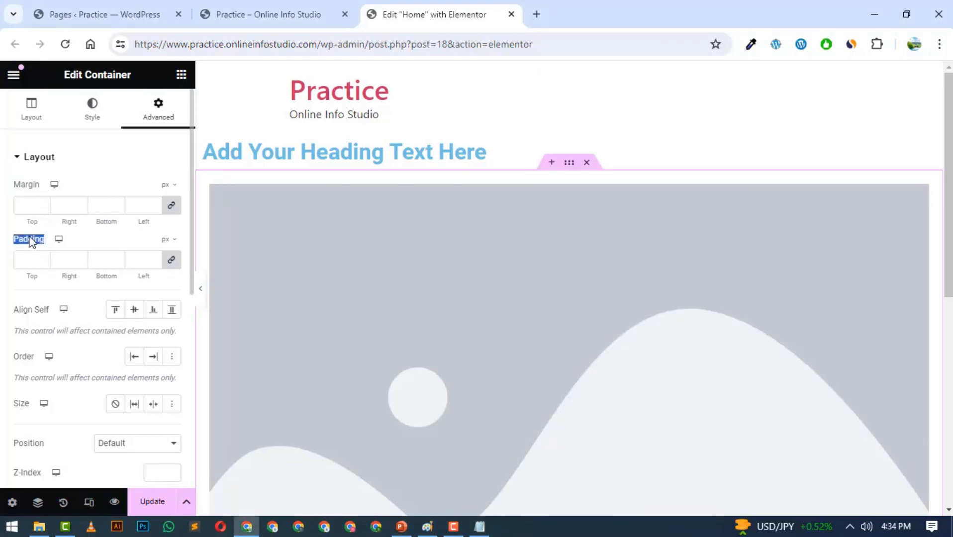
# Step: Open the editing history and revert the page to the second most recent "Container Removed" action
pyautogui.click(75, 508)
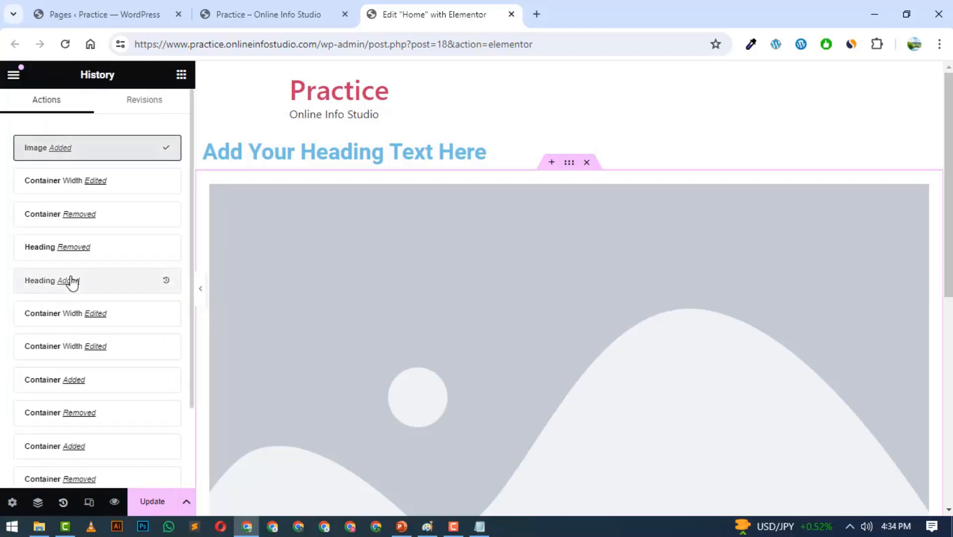
pyautogui.scroll(-2, 55, 233)
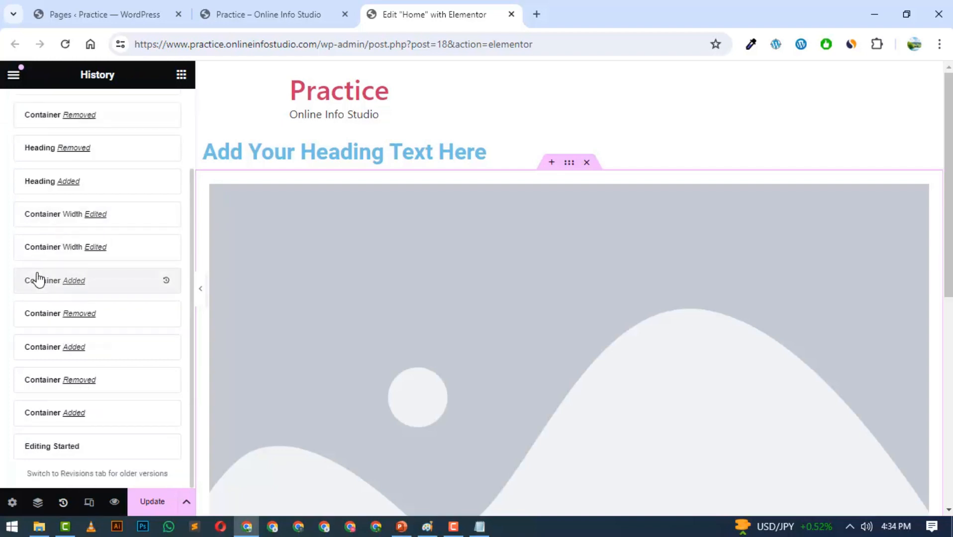
pyautogui.scroll(2, 38, 279)
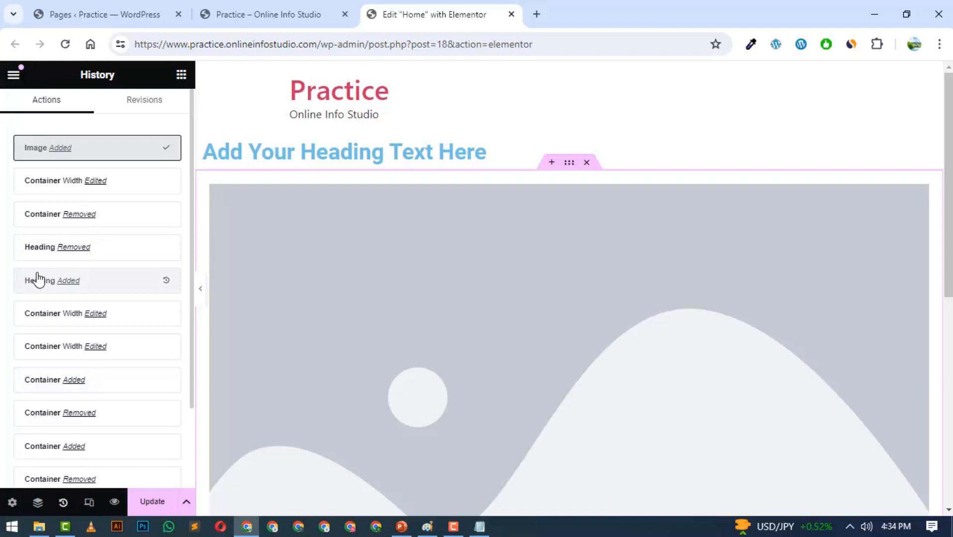
pyautogui.click(42, 416)
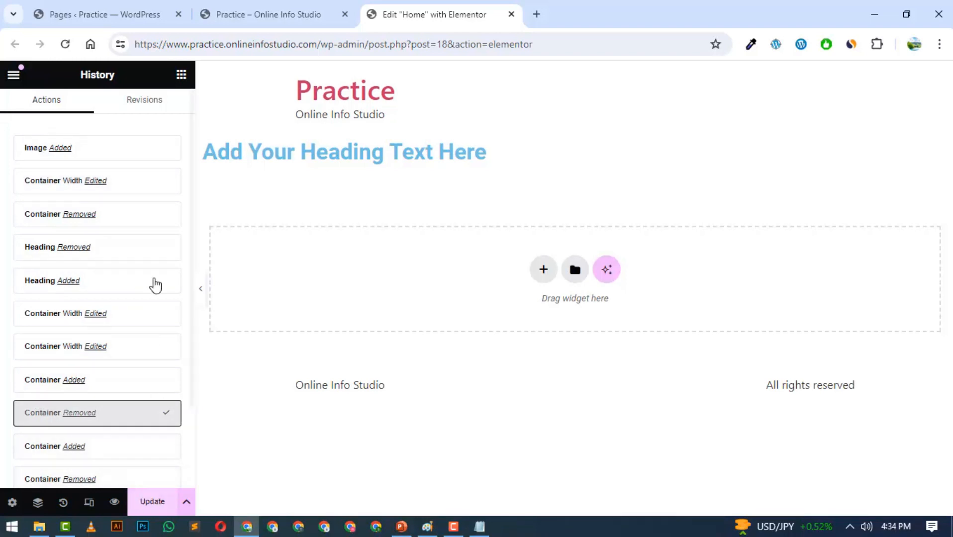
# Step: Look through the remaining history actions and display the page's saved revisions
pyautogui.scroll(-2, 105, 413)
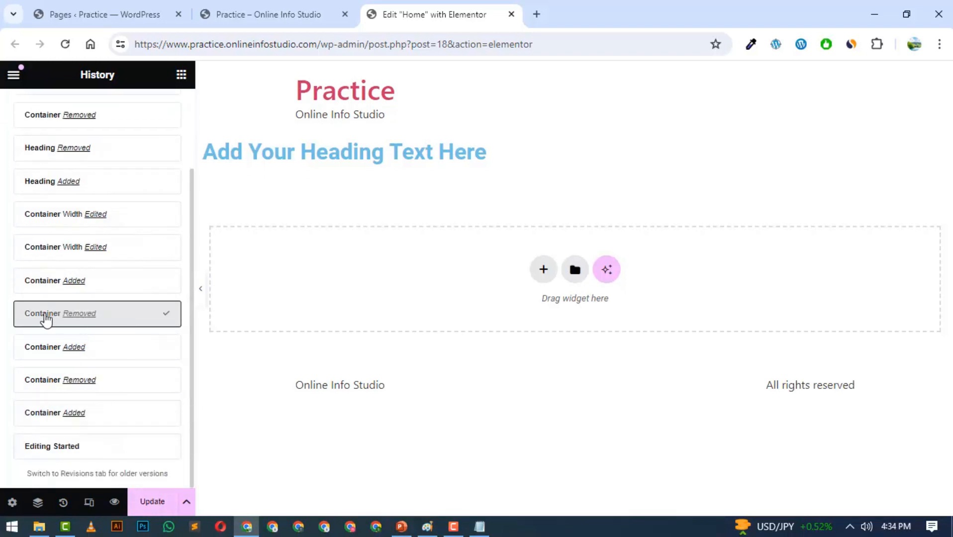
pyautogui.scroll(2, 45, 320)
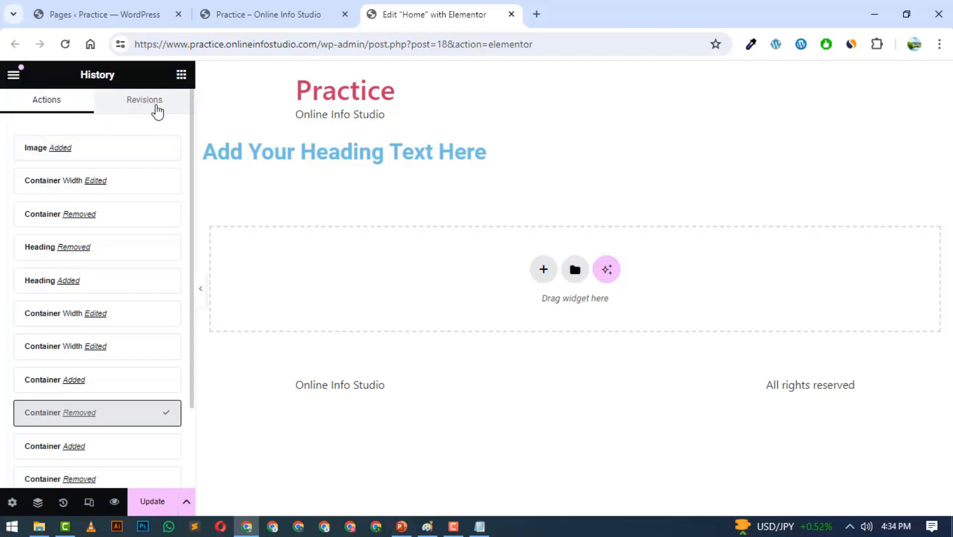
pyautogui.click(155, 108)
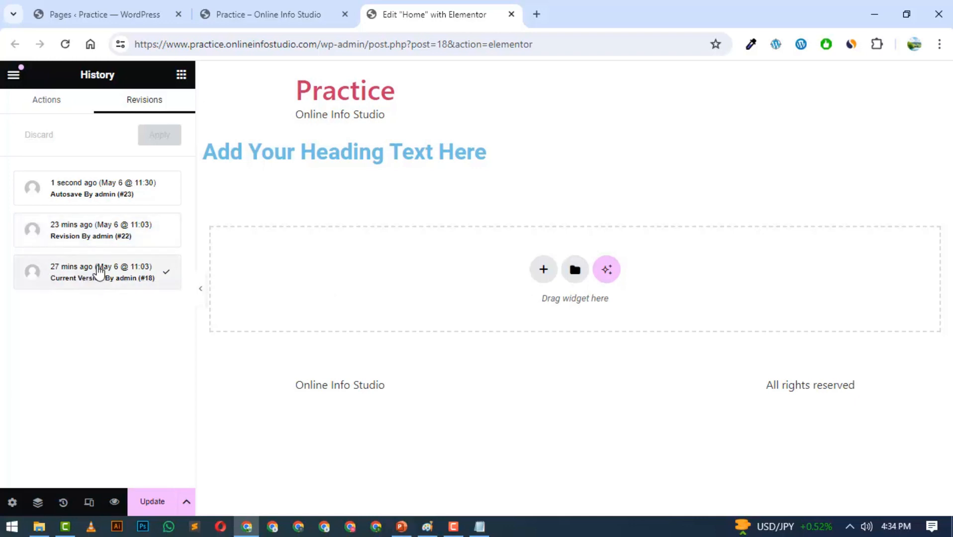
# Step: Load revision #22 and the autosave #23 from the page's saved revisions to compare them
pyautogui.click(64, 232)
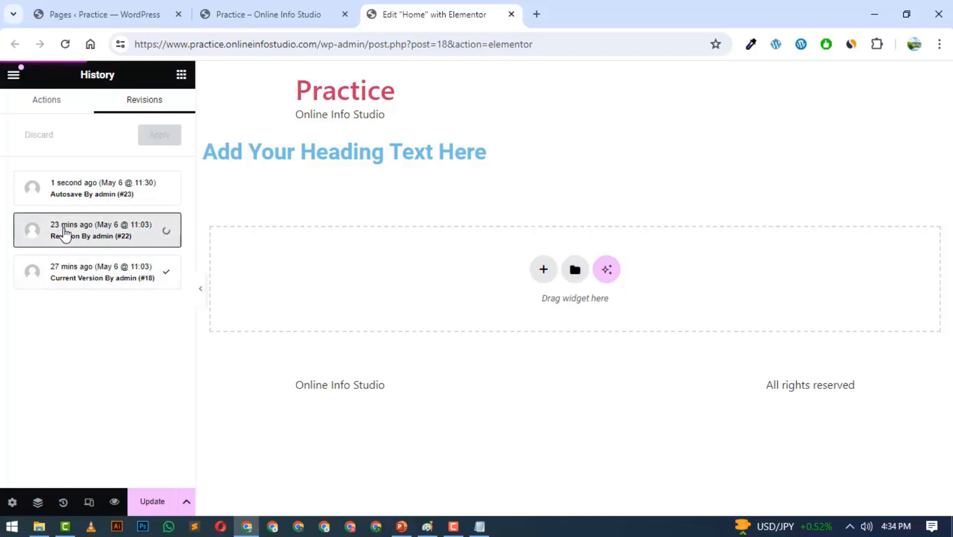
pyautogui.click(94, 188)
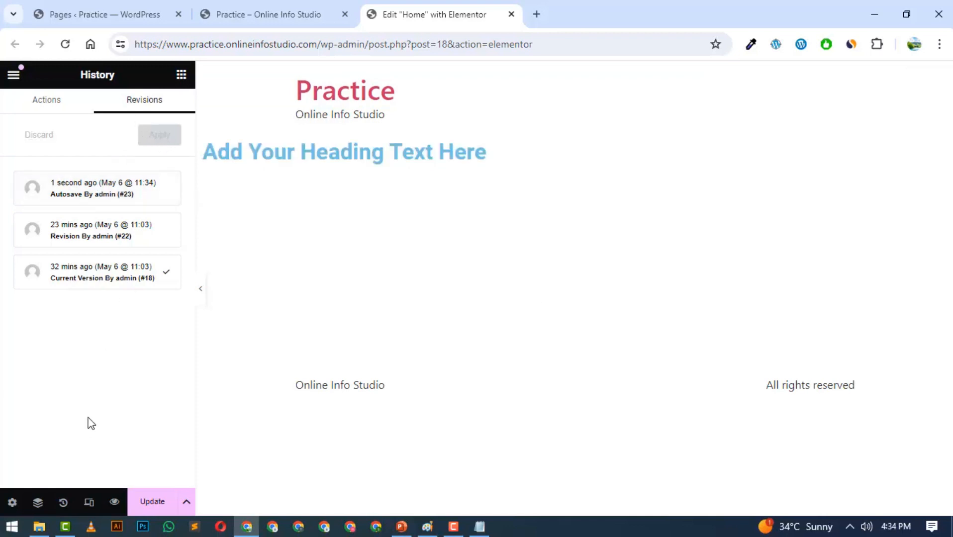
# Step: Switch on Responsive Mode and view the page at the tablet and mobile portrait sizes
pyautogui.click(89, 504)
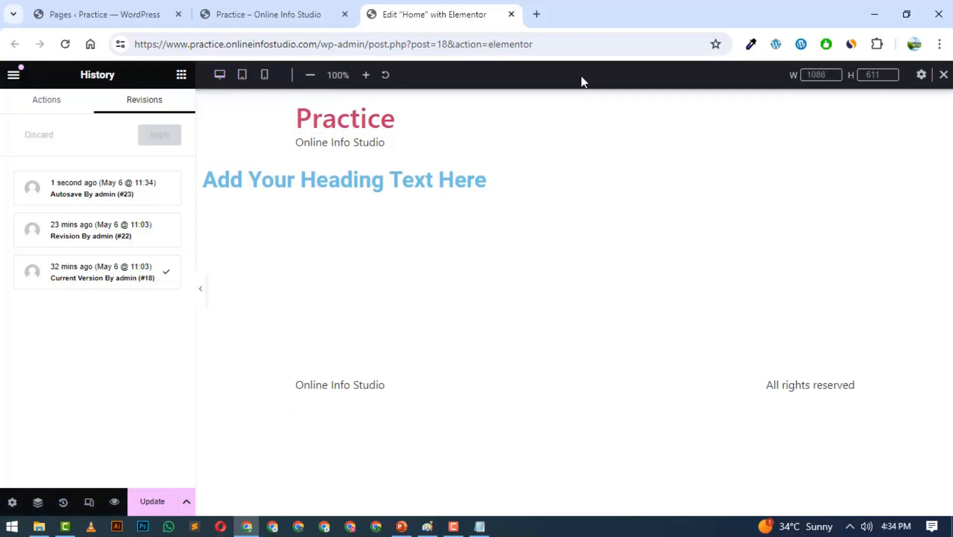
pyautogui.click(89, 503)
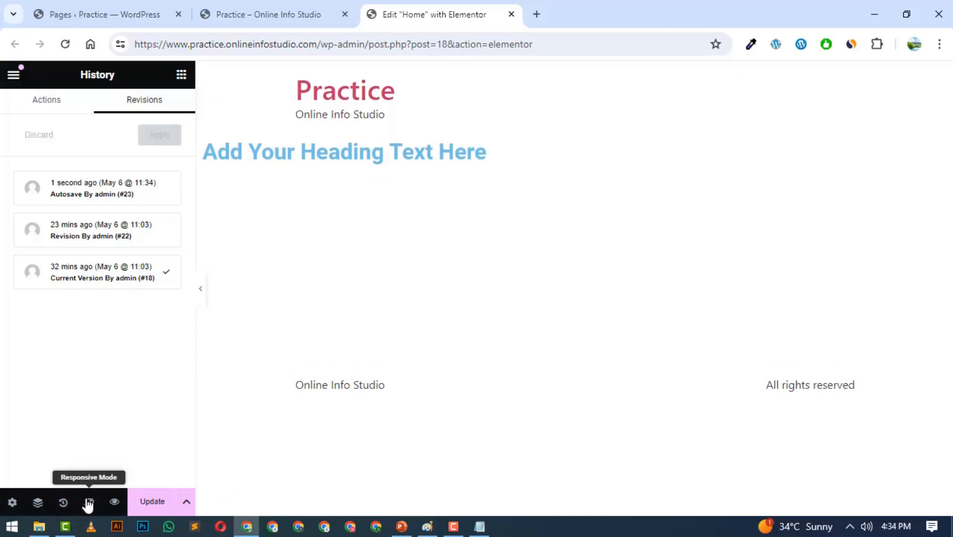
pyautogui.click(89, 504)
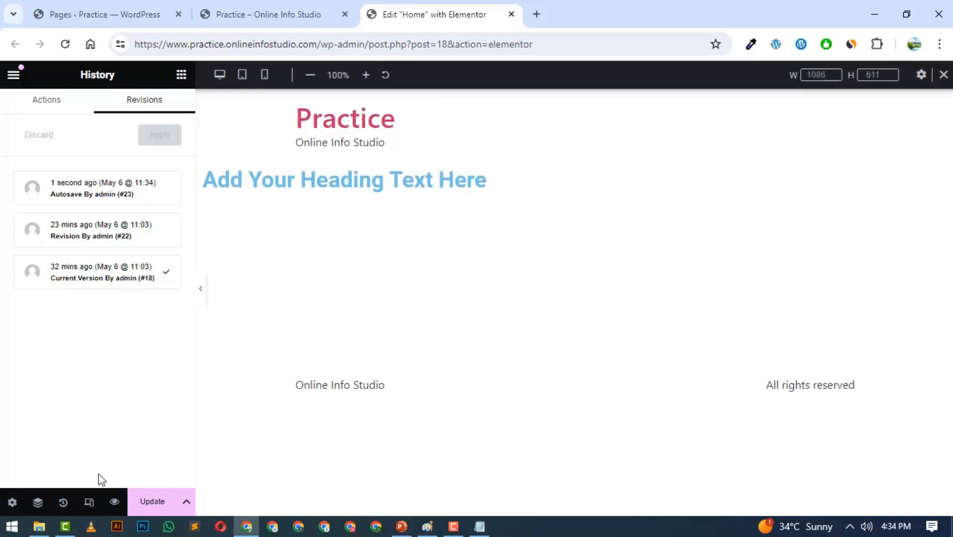
pyautogui.click(242, 79)
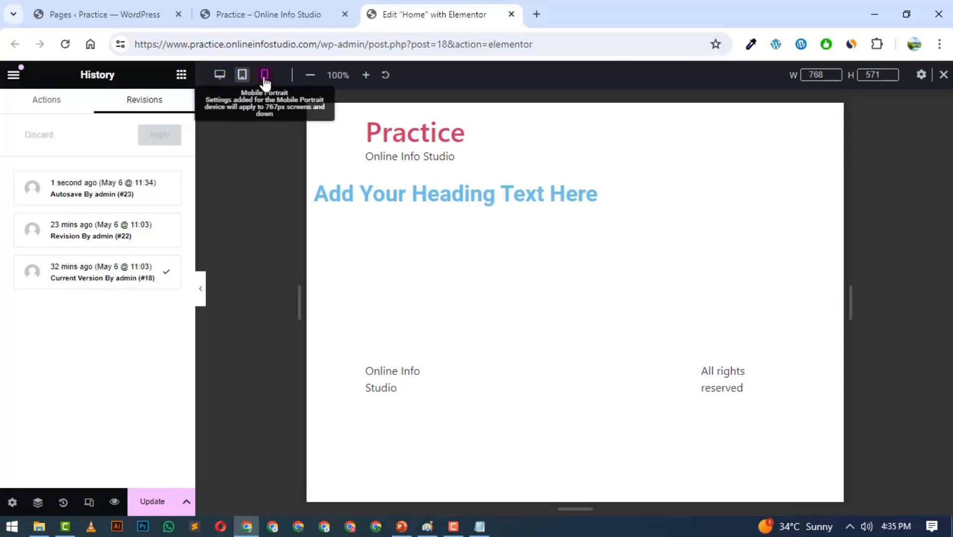
pyautogui.click(264, 80)
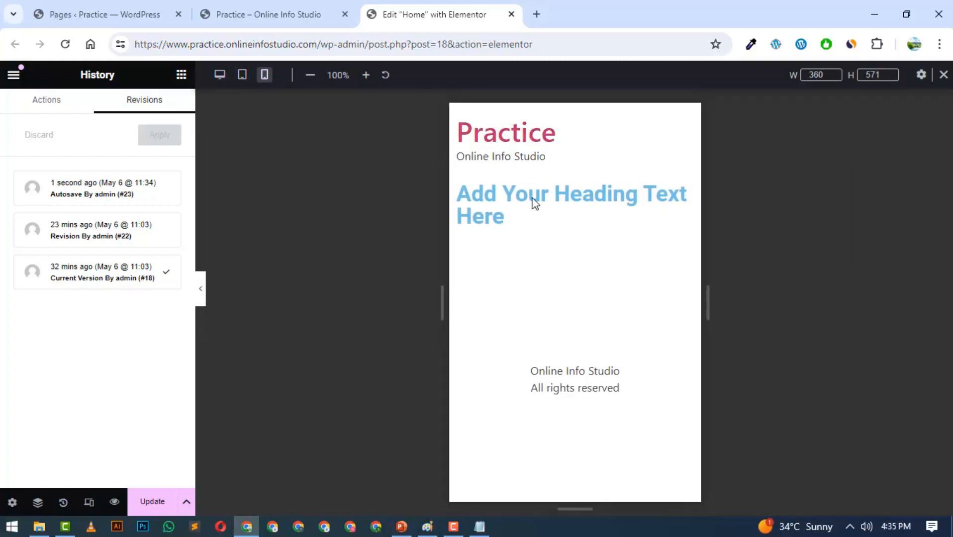
# Step: Preview the page in a new browser tab, close it, reload the live site and return to the Elementor editor
pyautogui.click(115, 503)
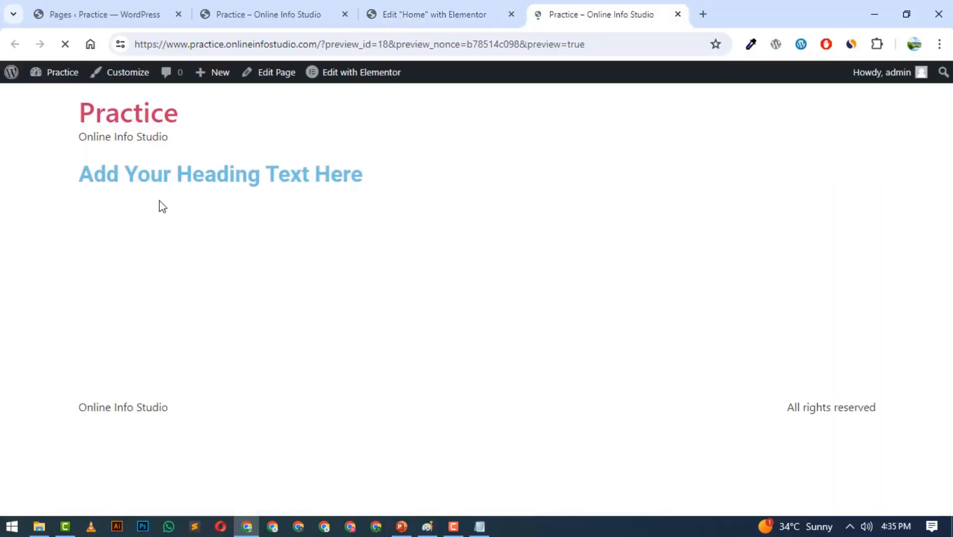
pyautogui.click(677, 15)
pyautogui.click(268, 4)
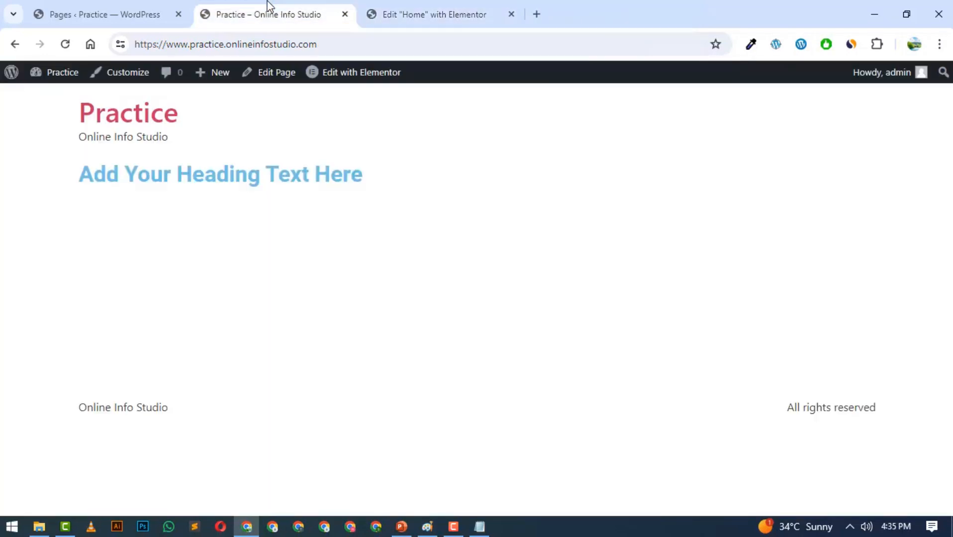
pyautogui.press('F5')
pyautogui.click(411, 6)
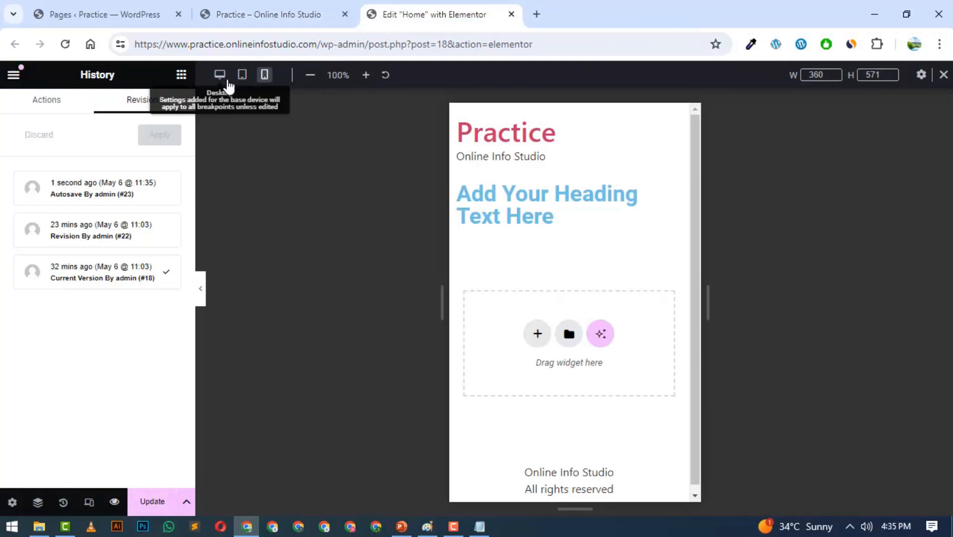
# Step: Return to the desktop view and change the heading widget's title to "Hello"
pyautogui.click(219, 76)
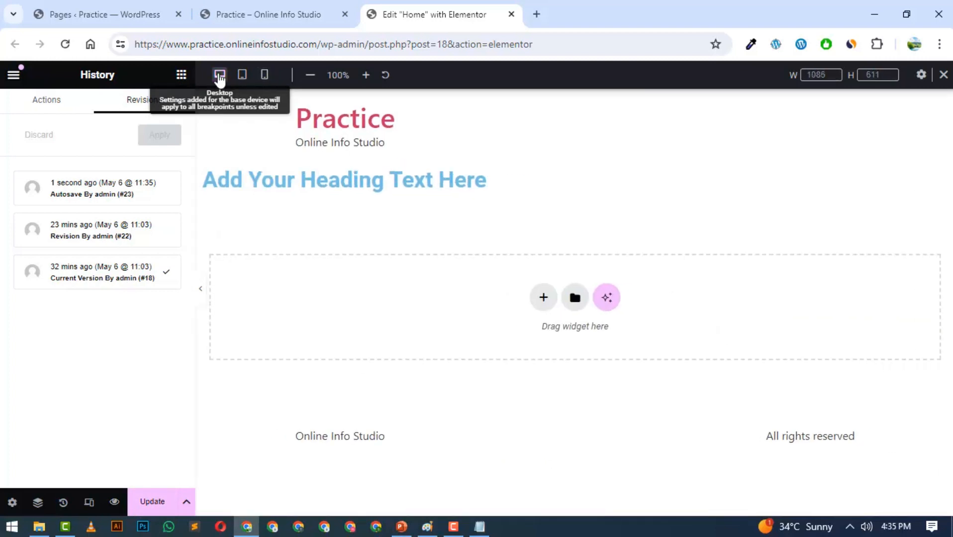
pyautogui.click(336, 178)
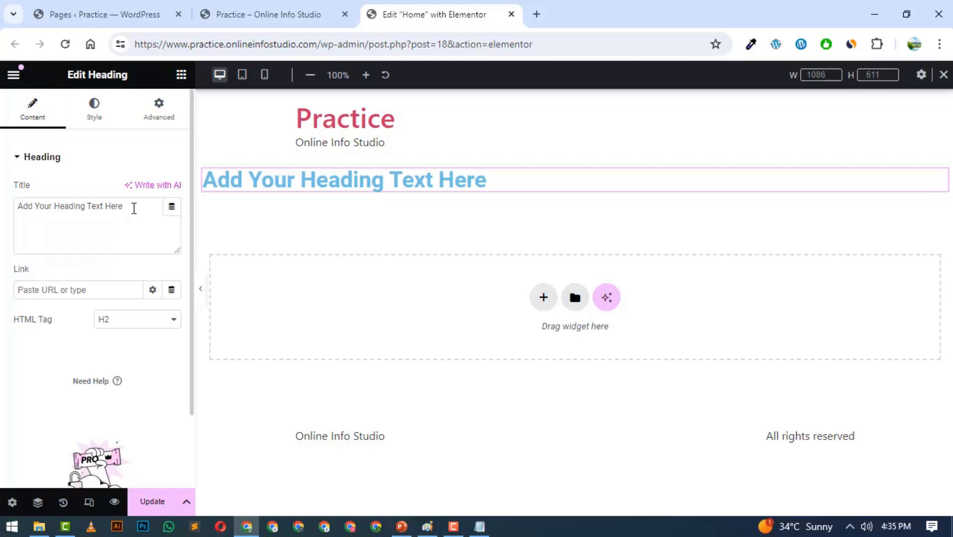
pyautogui.moveTo(134, 209); pyautogui.dragTo(10, 213)
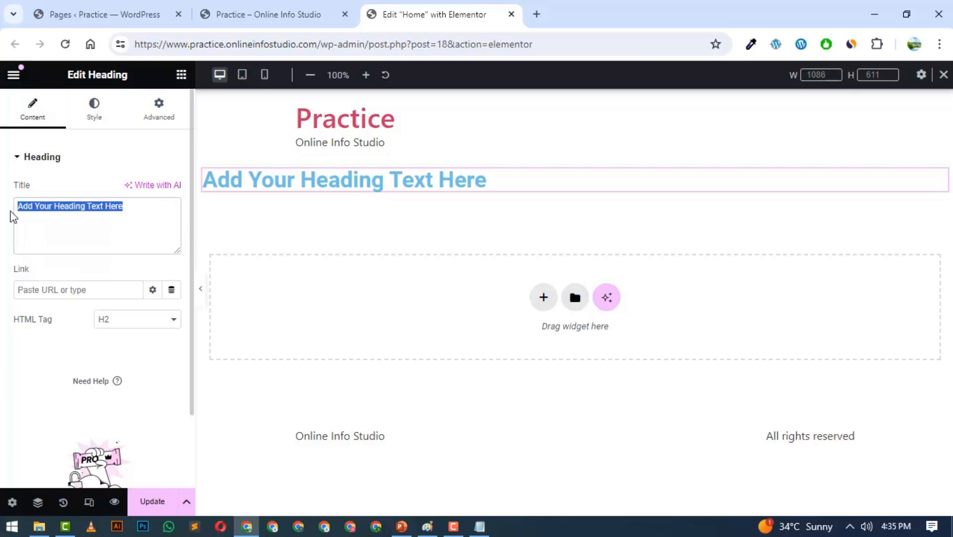
pyautogui.write('Helli')
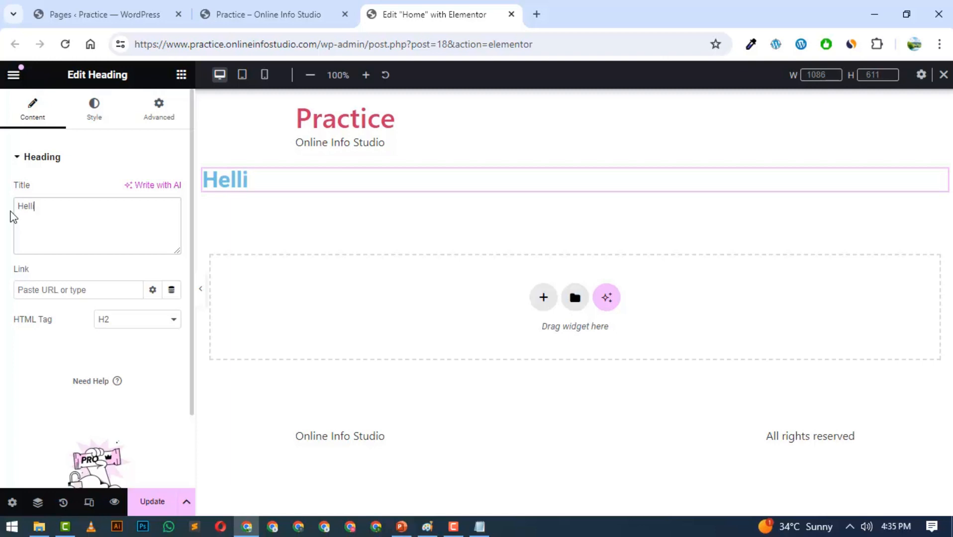
pyautogui.press('BackSpace')
pyautogui.write('o')
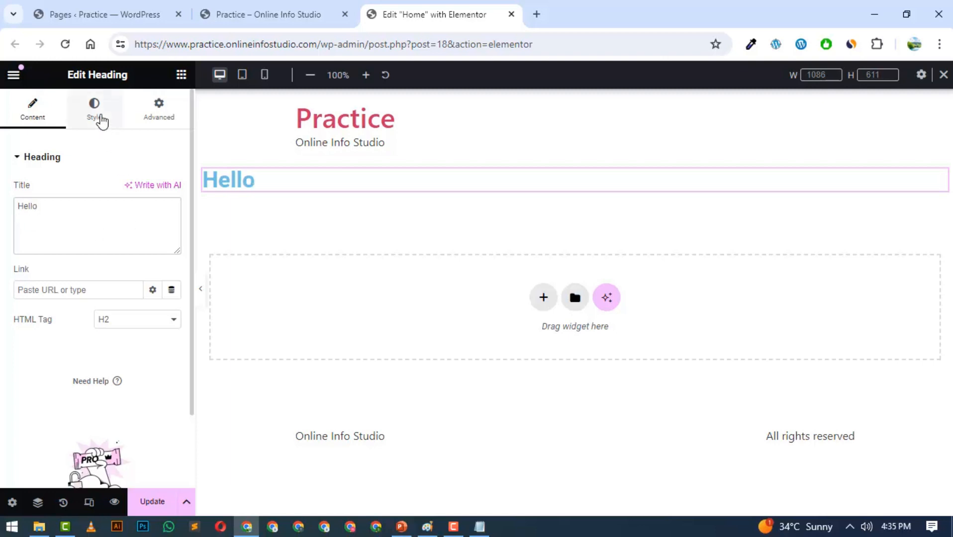
# Step: Look through the heading's Style settings such as Text Color and Typography, its Advanced settings, and its Content settings
pyautogui.click(101, 119)
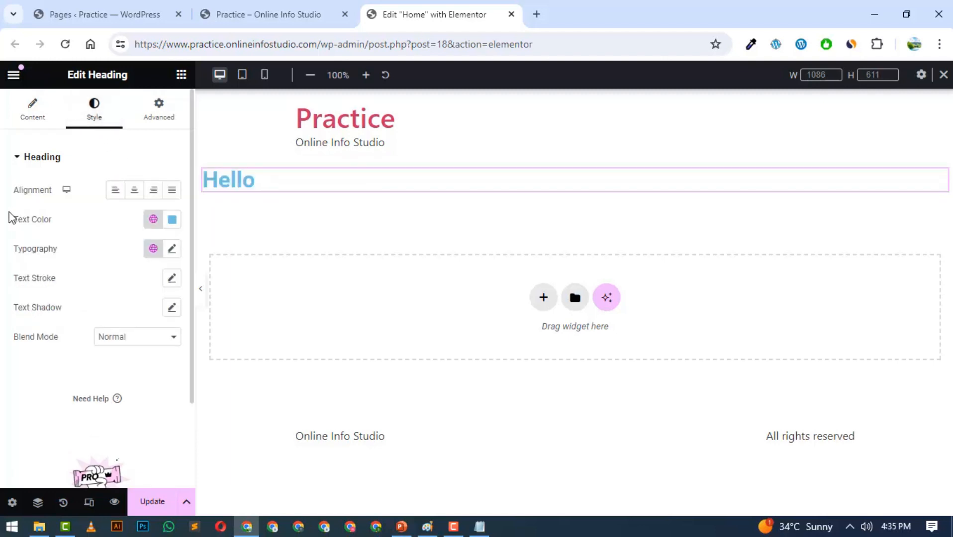
pyautogui.moveTo(11, 218); pyautogui.dragTo(56, 222)
pyautogui.moveTo(7, 251); pyautogui.dragTo(75, 255)
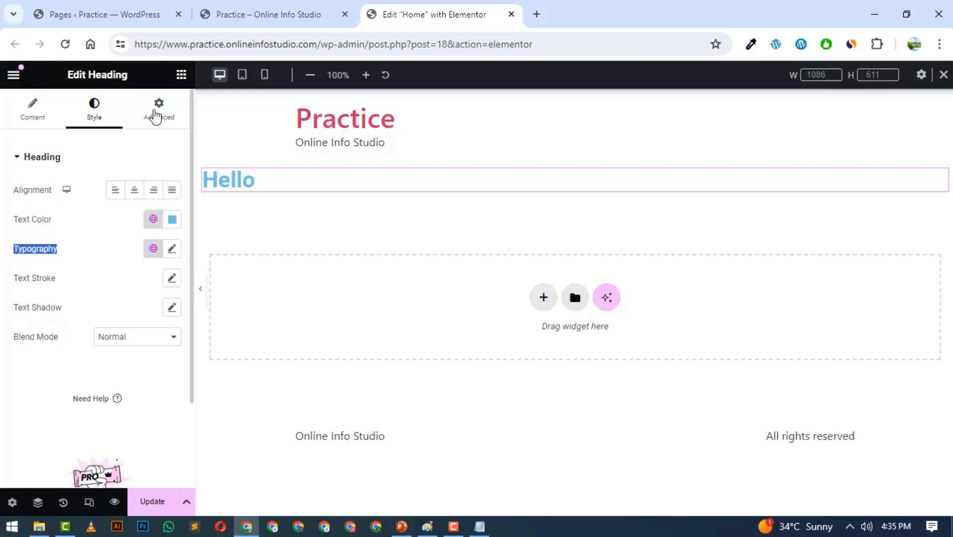
pyautogui.click(158, 110)
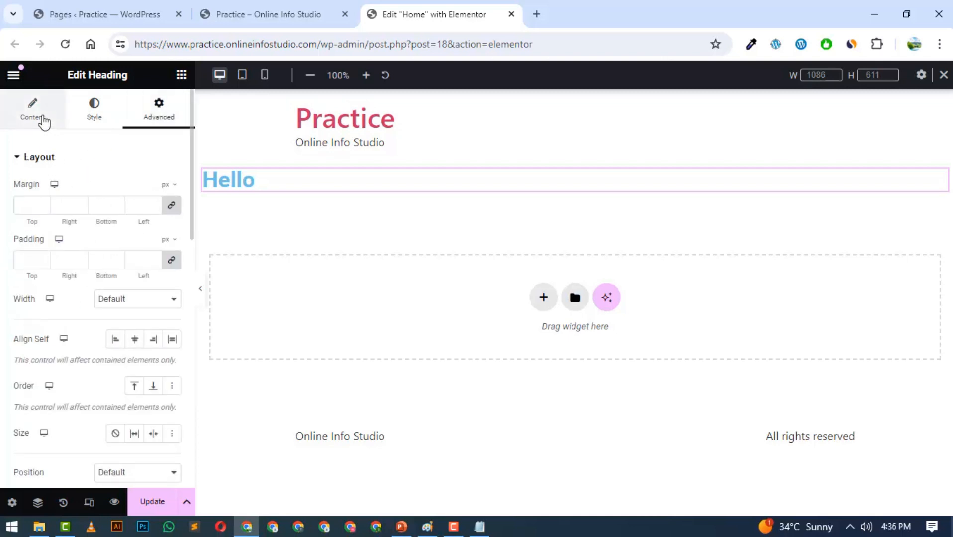
pyautogui.click(43, 120)
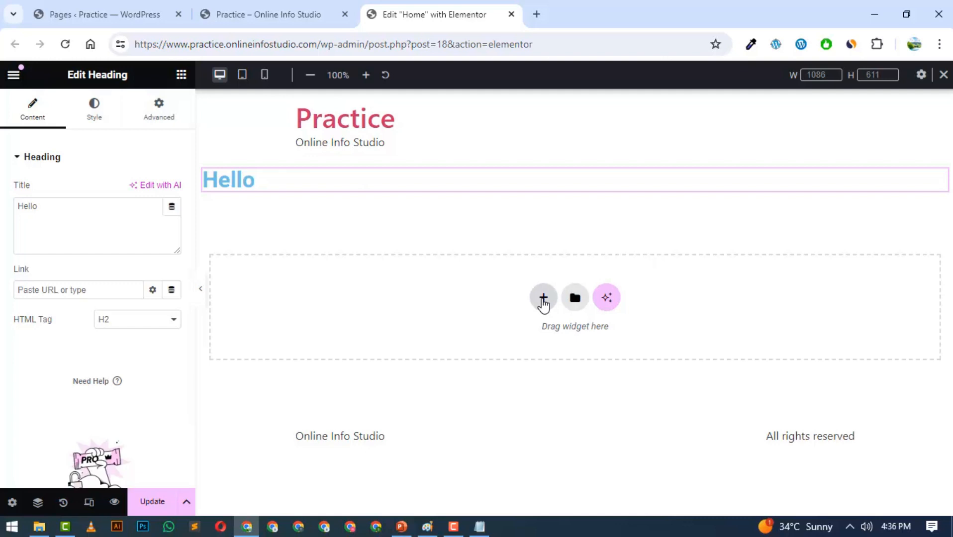
# Step: Add a single Flexbox container with a downward direction beneath the "Hello" heading and display the available widgets
pyautogui.click(543, 299)
pyautogui.click(510, 359)
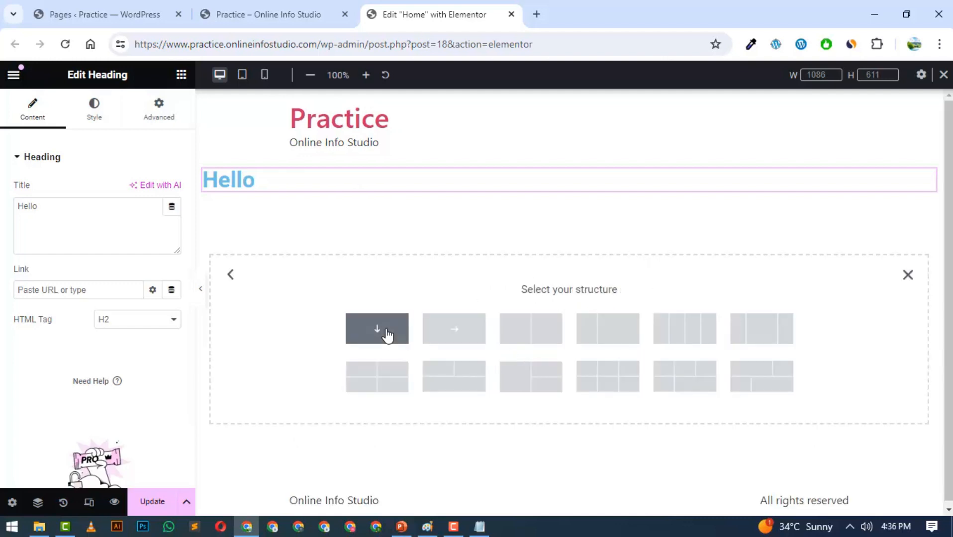
pyautogui.click(386, 335)
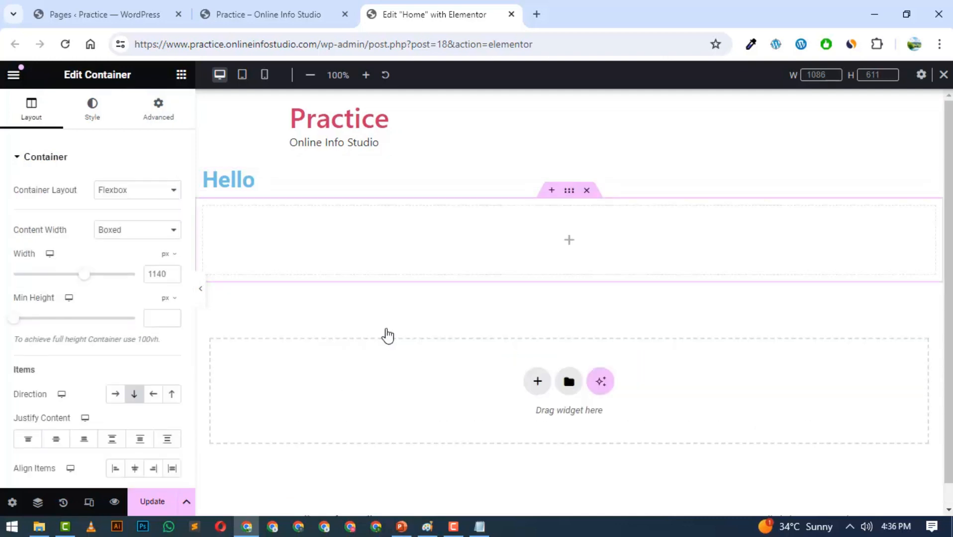
pyautogui.click(181, 76)
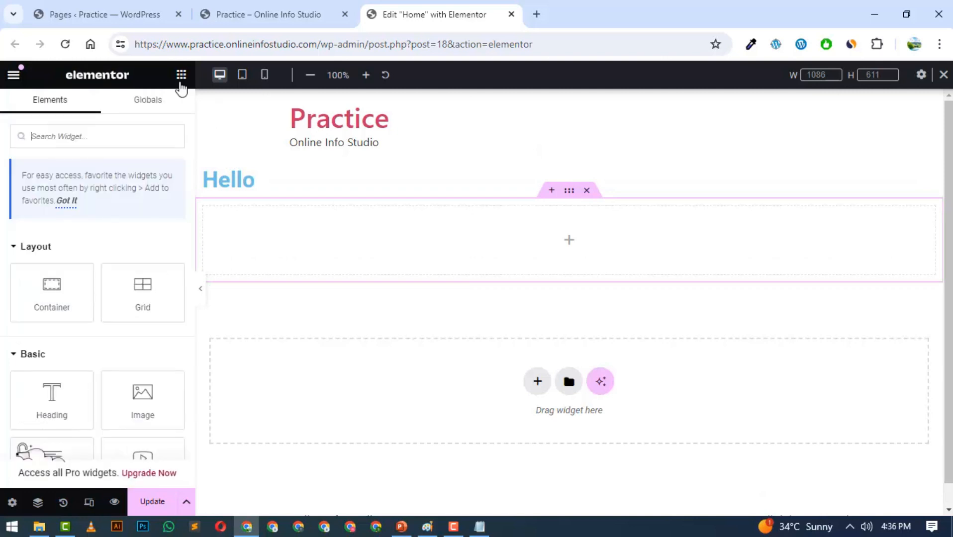